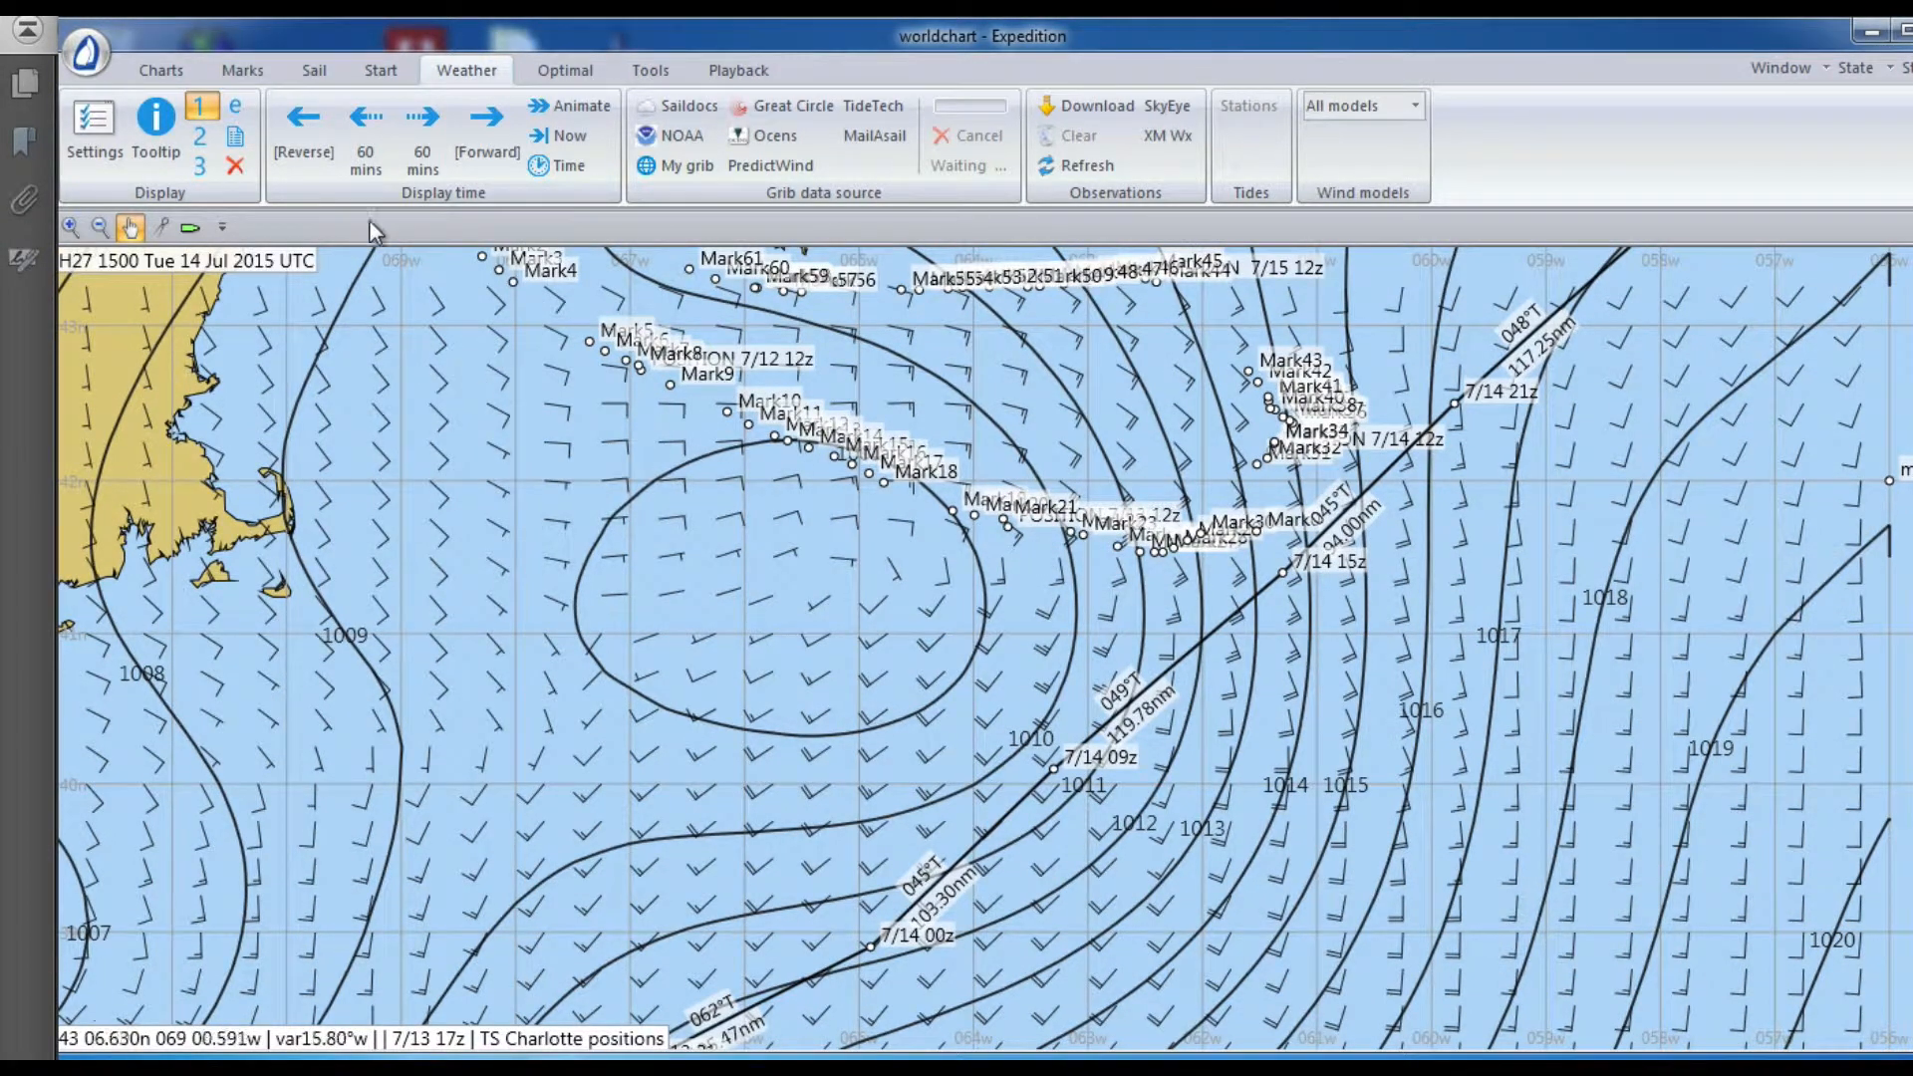
# Step: Step the weather display time back to 1500 UTC Monday 13 July 2015 (H3)
pyautogui.moveTo(948, 577); pyautogui.dragTo(821, 498)
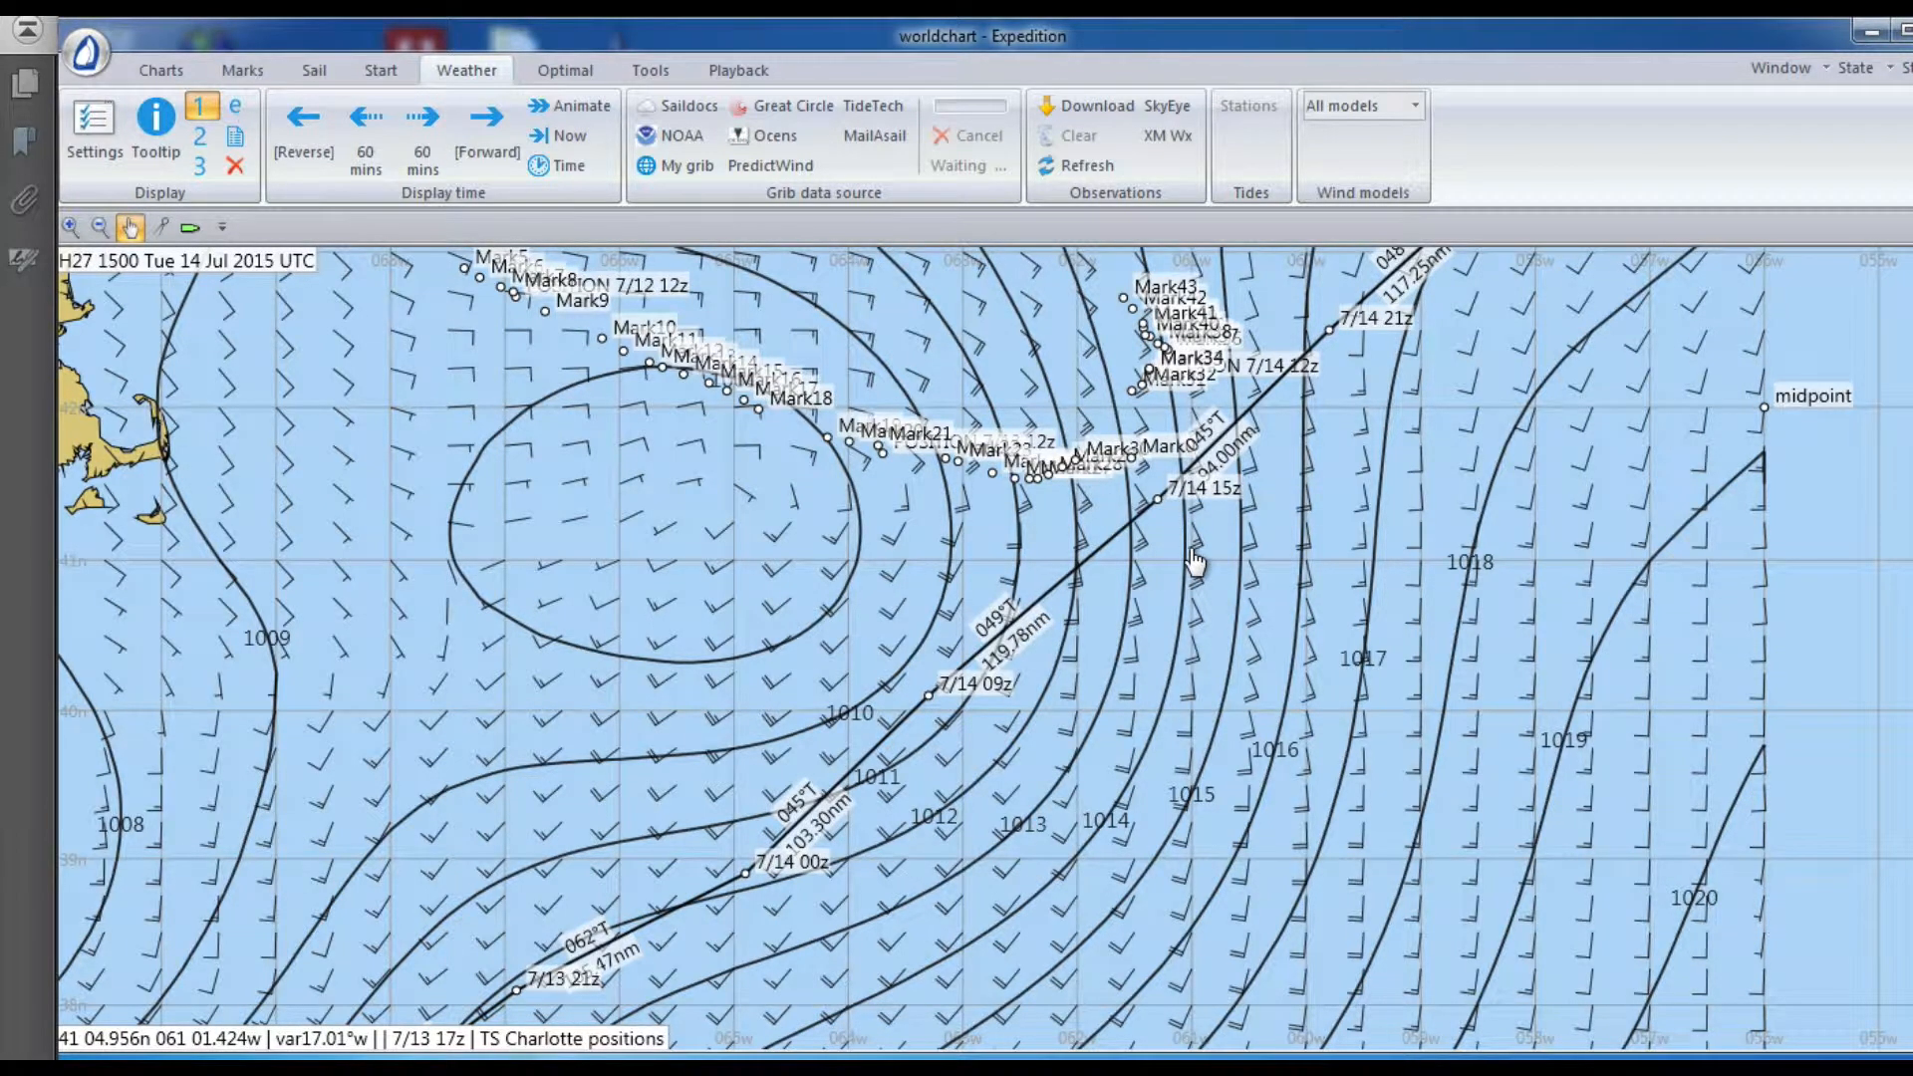
pyautogui.click(565, 70)
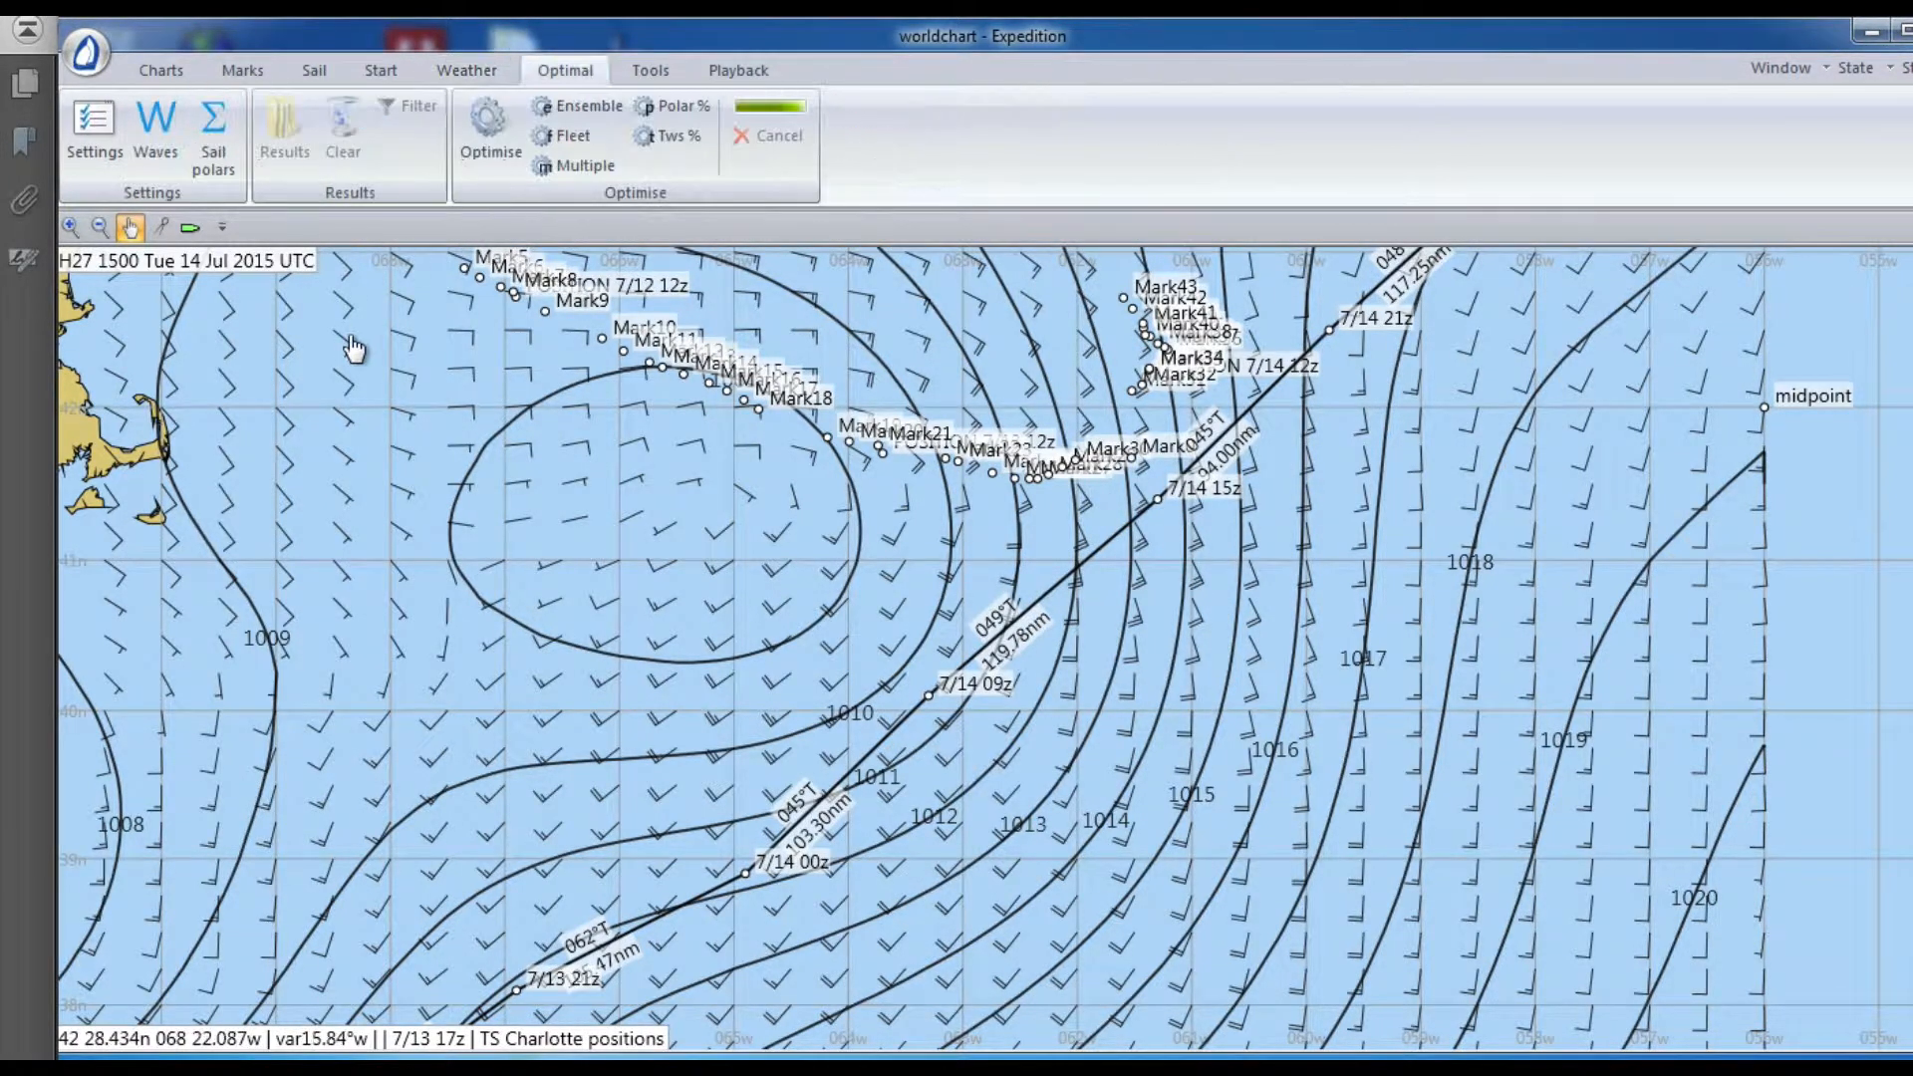
pyautogui.click(458, 73)
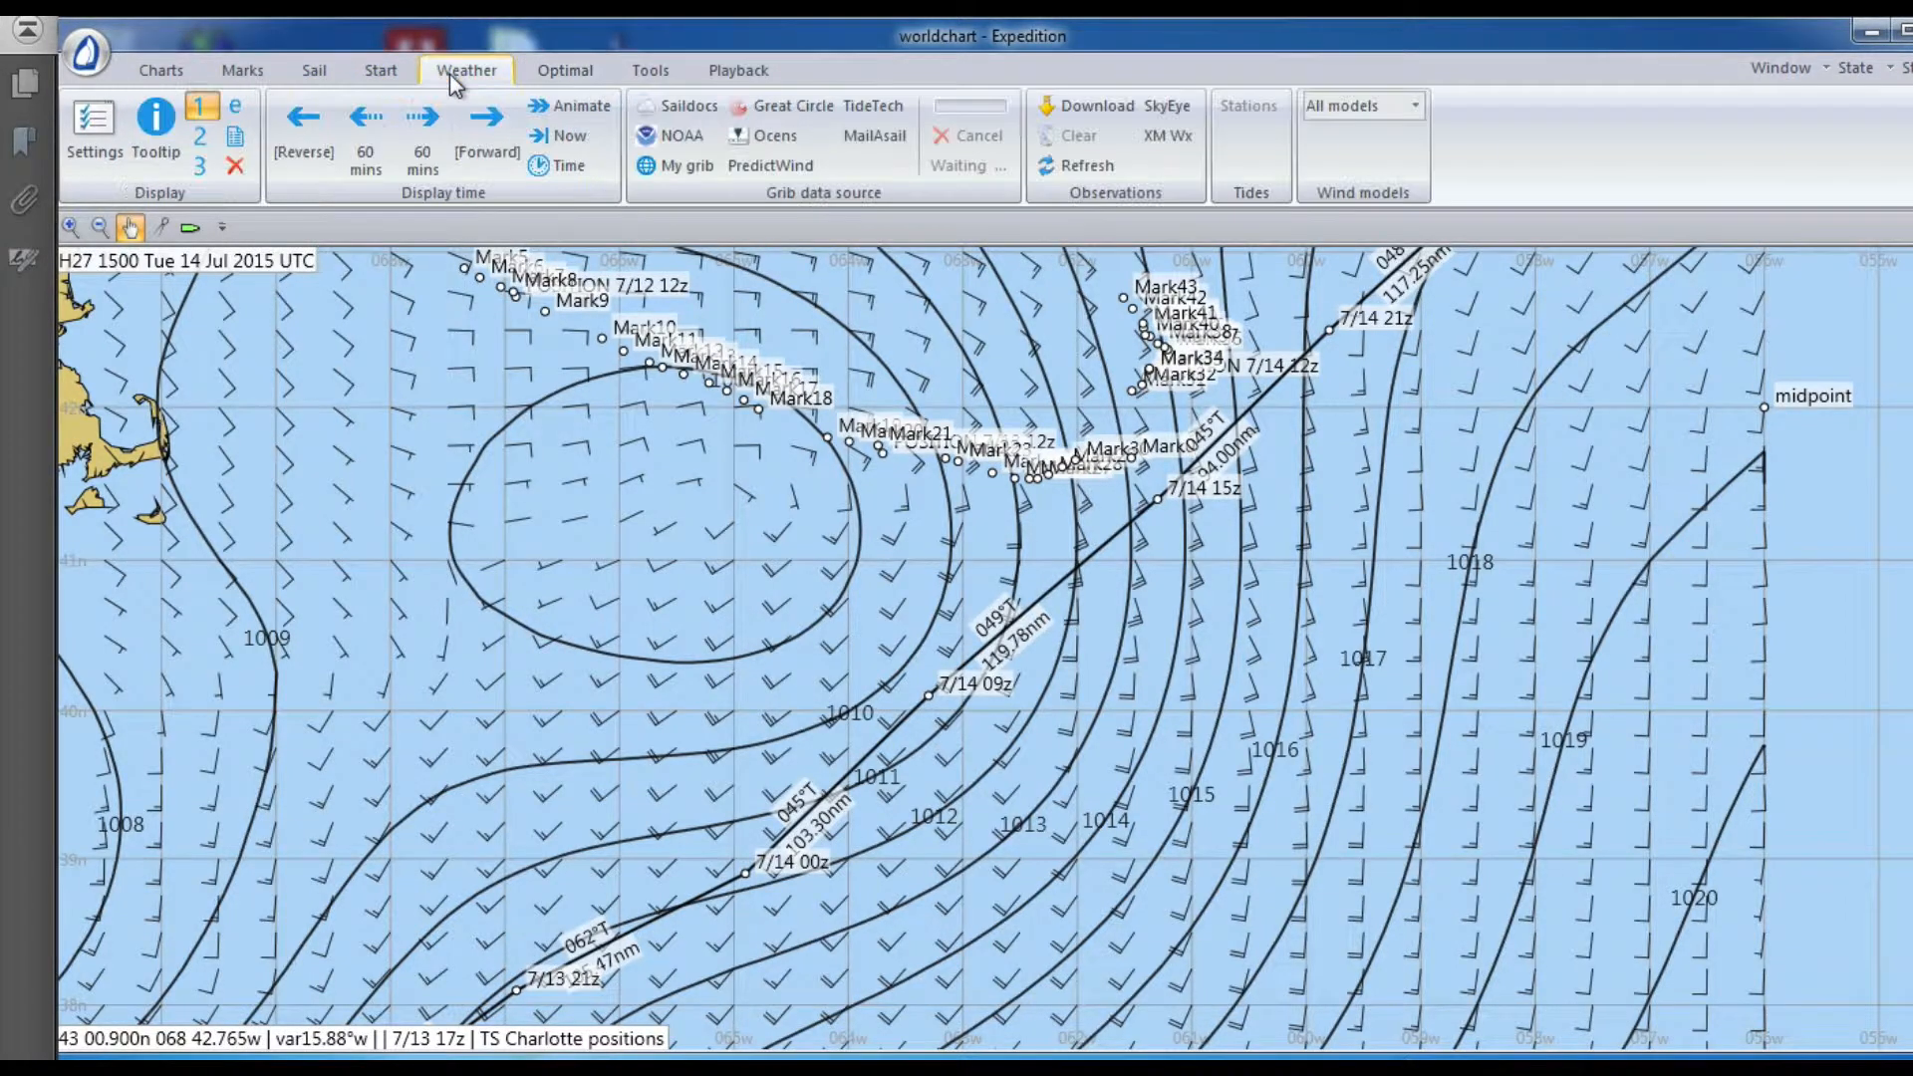
pyautogui.click(286, 128)
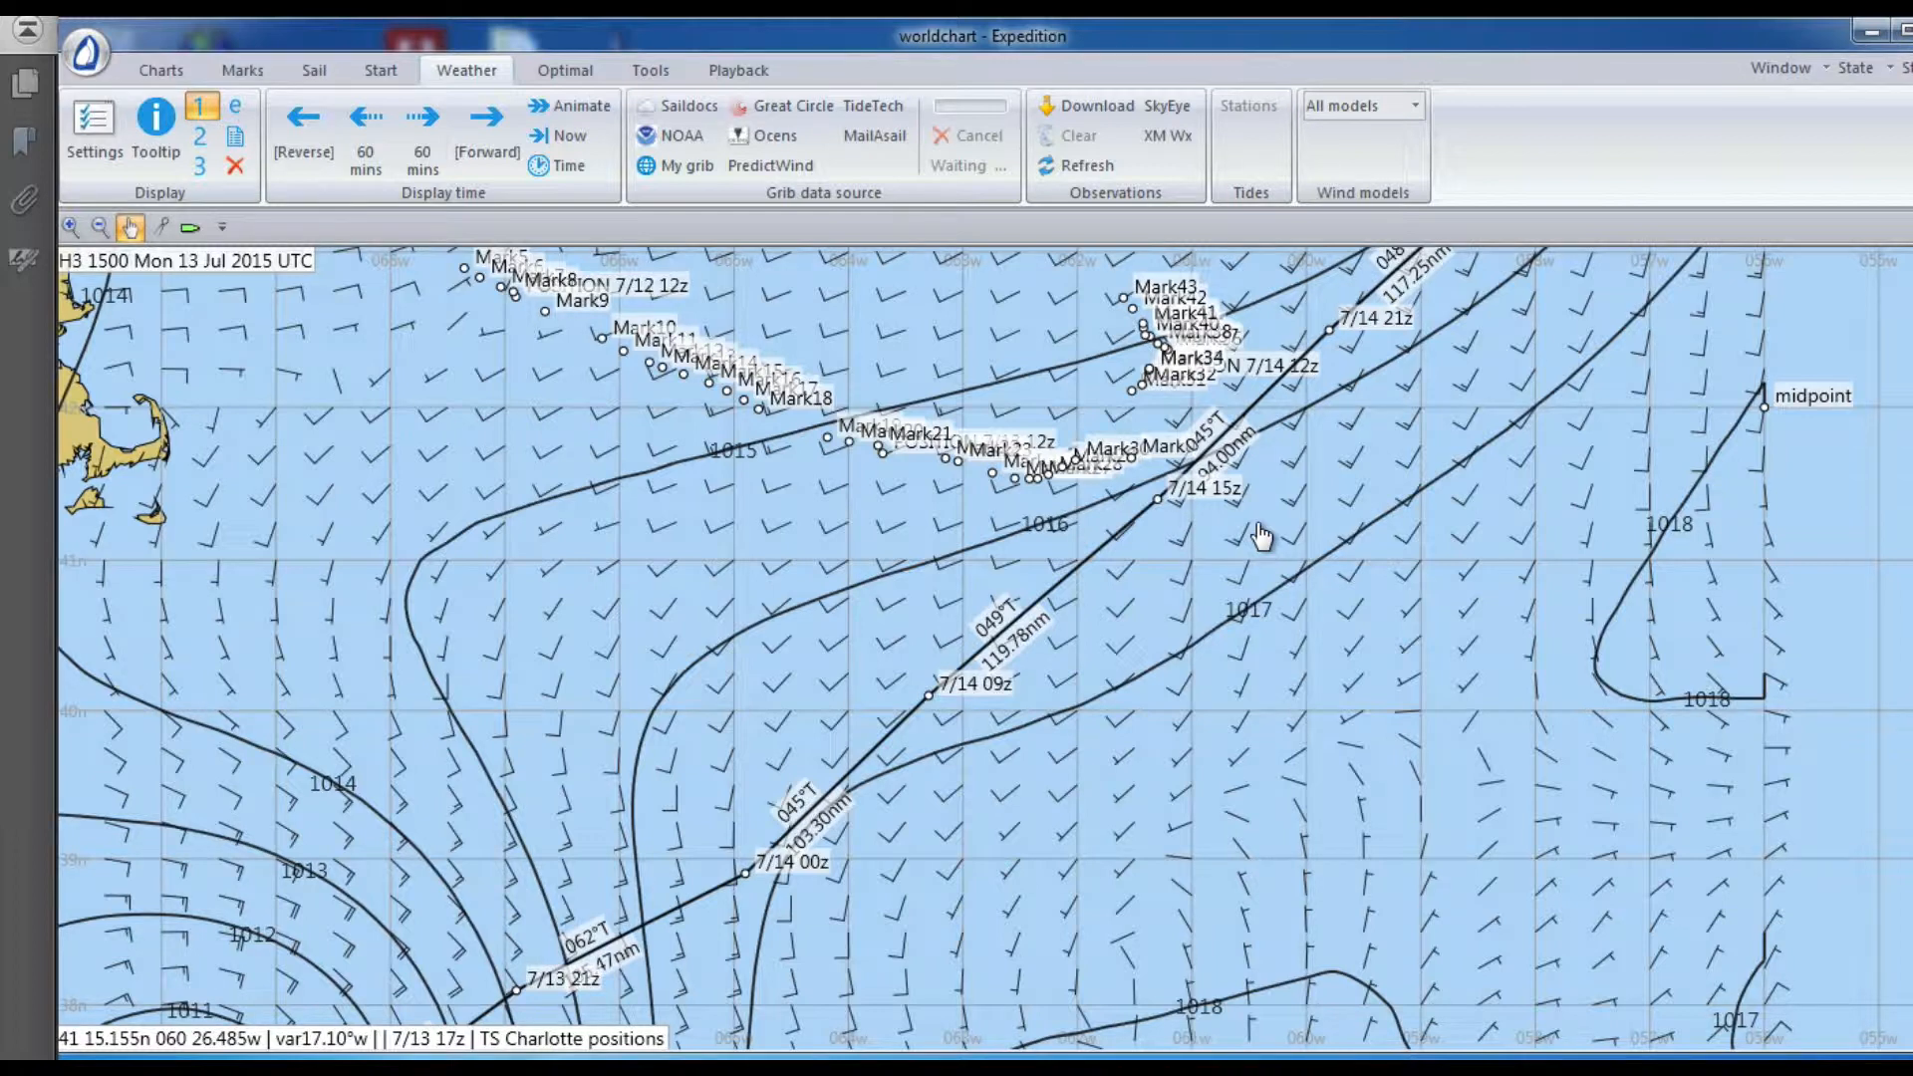
# Step: Examine the storm track's 7/14 21z, 7/14 15z and 7/14 09z positions against the forecast isobars and wind
pyautogui.moveTo(1142, 598); pyautogui.dragTo(1145, 672)
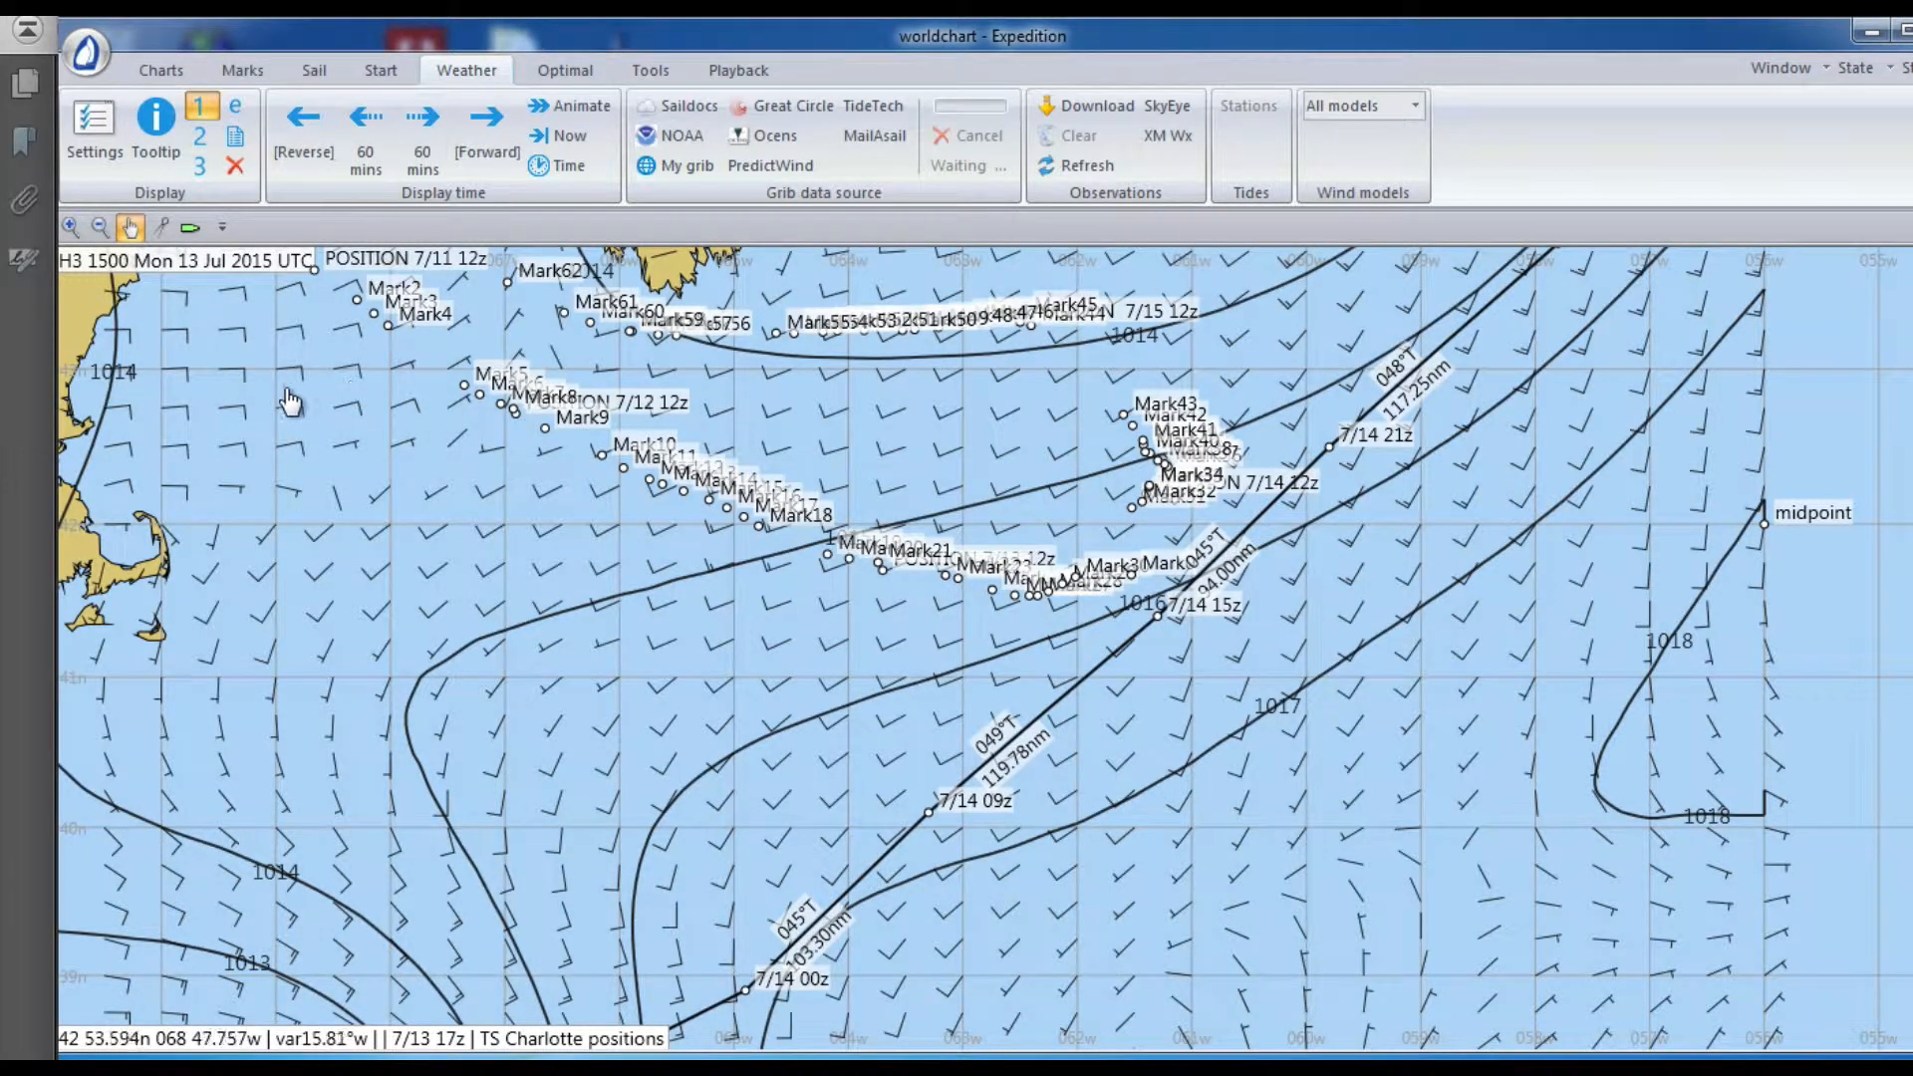
pyautogui.moveTo(284, 401); pyautogui.dragTo(292, 401)
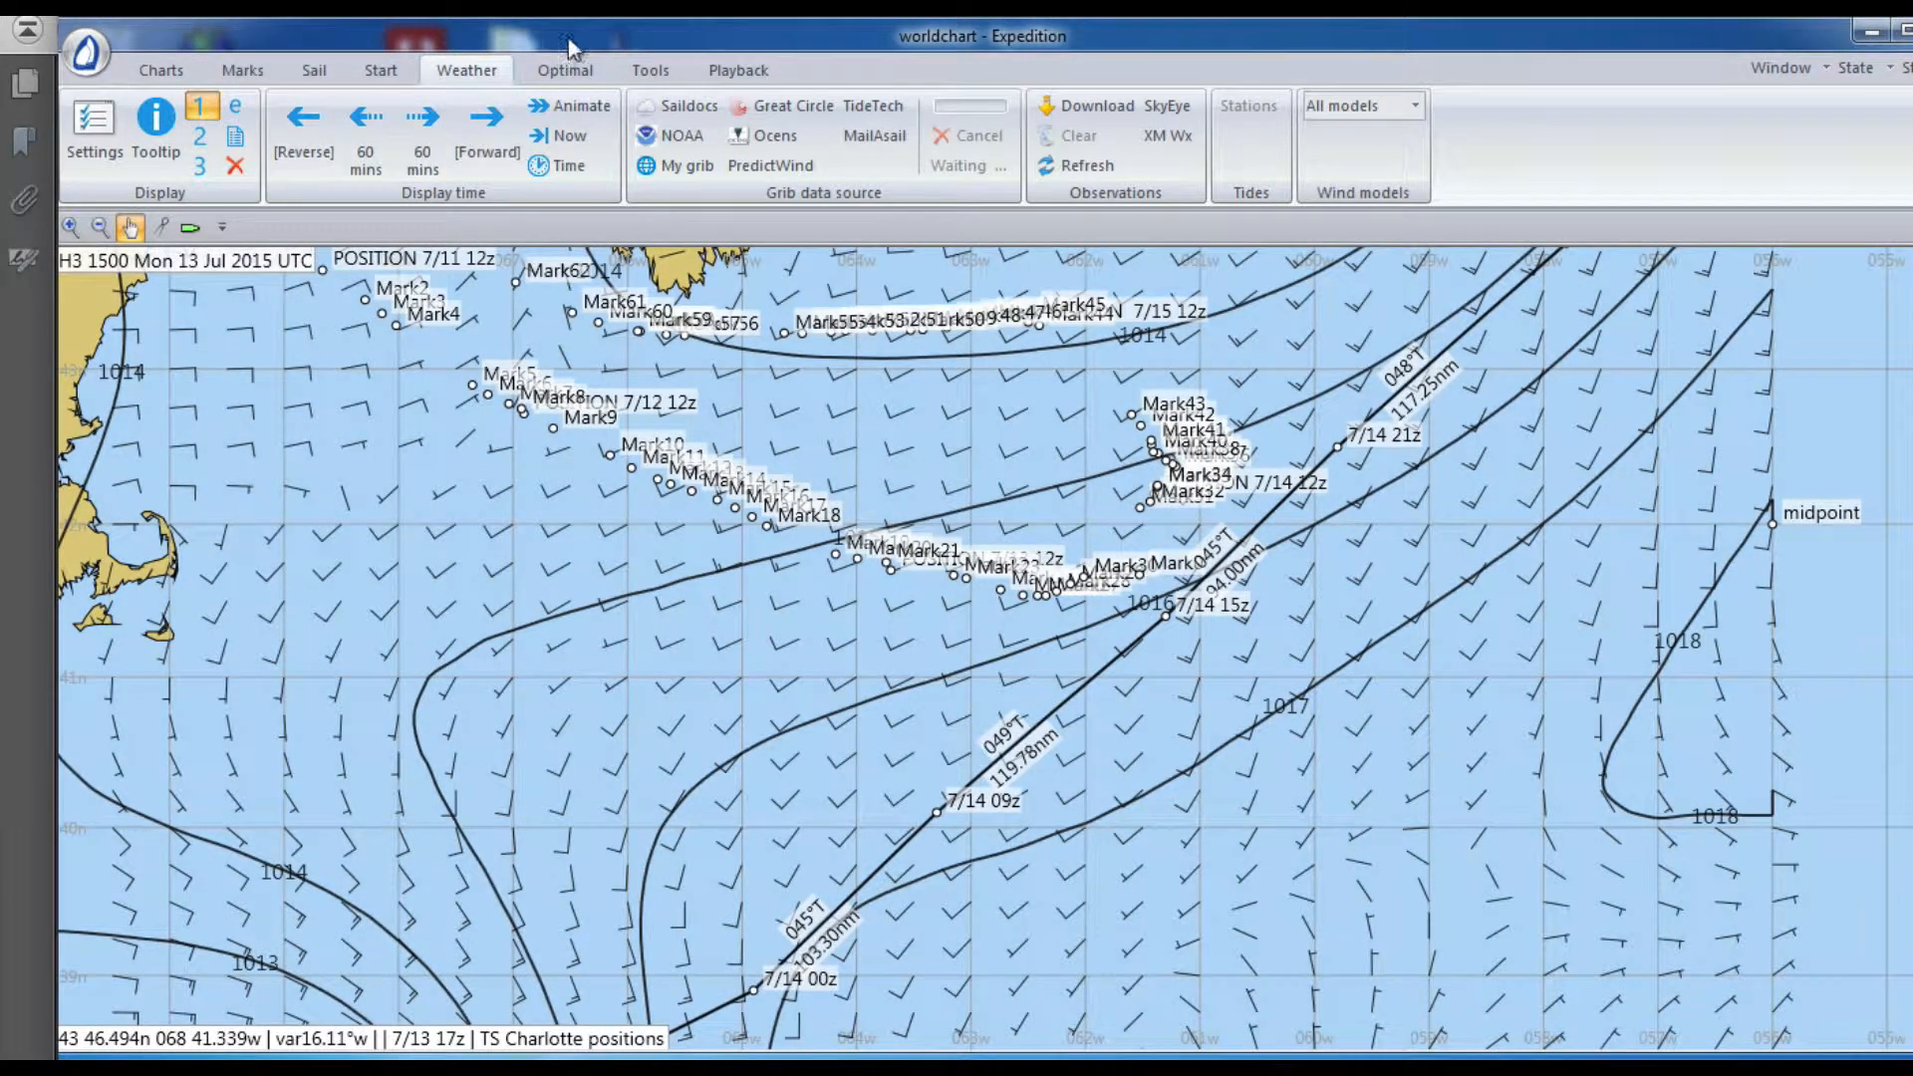
pyautogui.moveTo(567, 35); pyautogui.dragTo(522, 35)
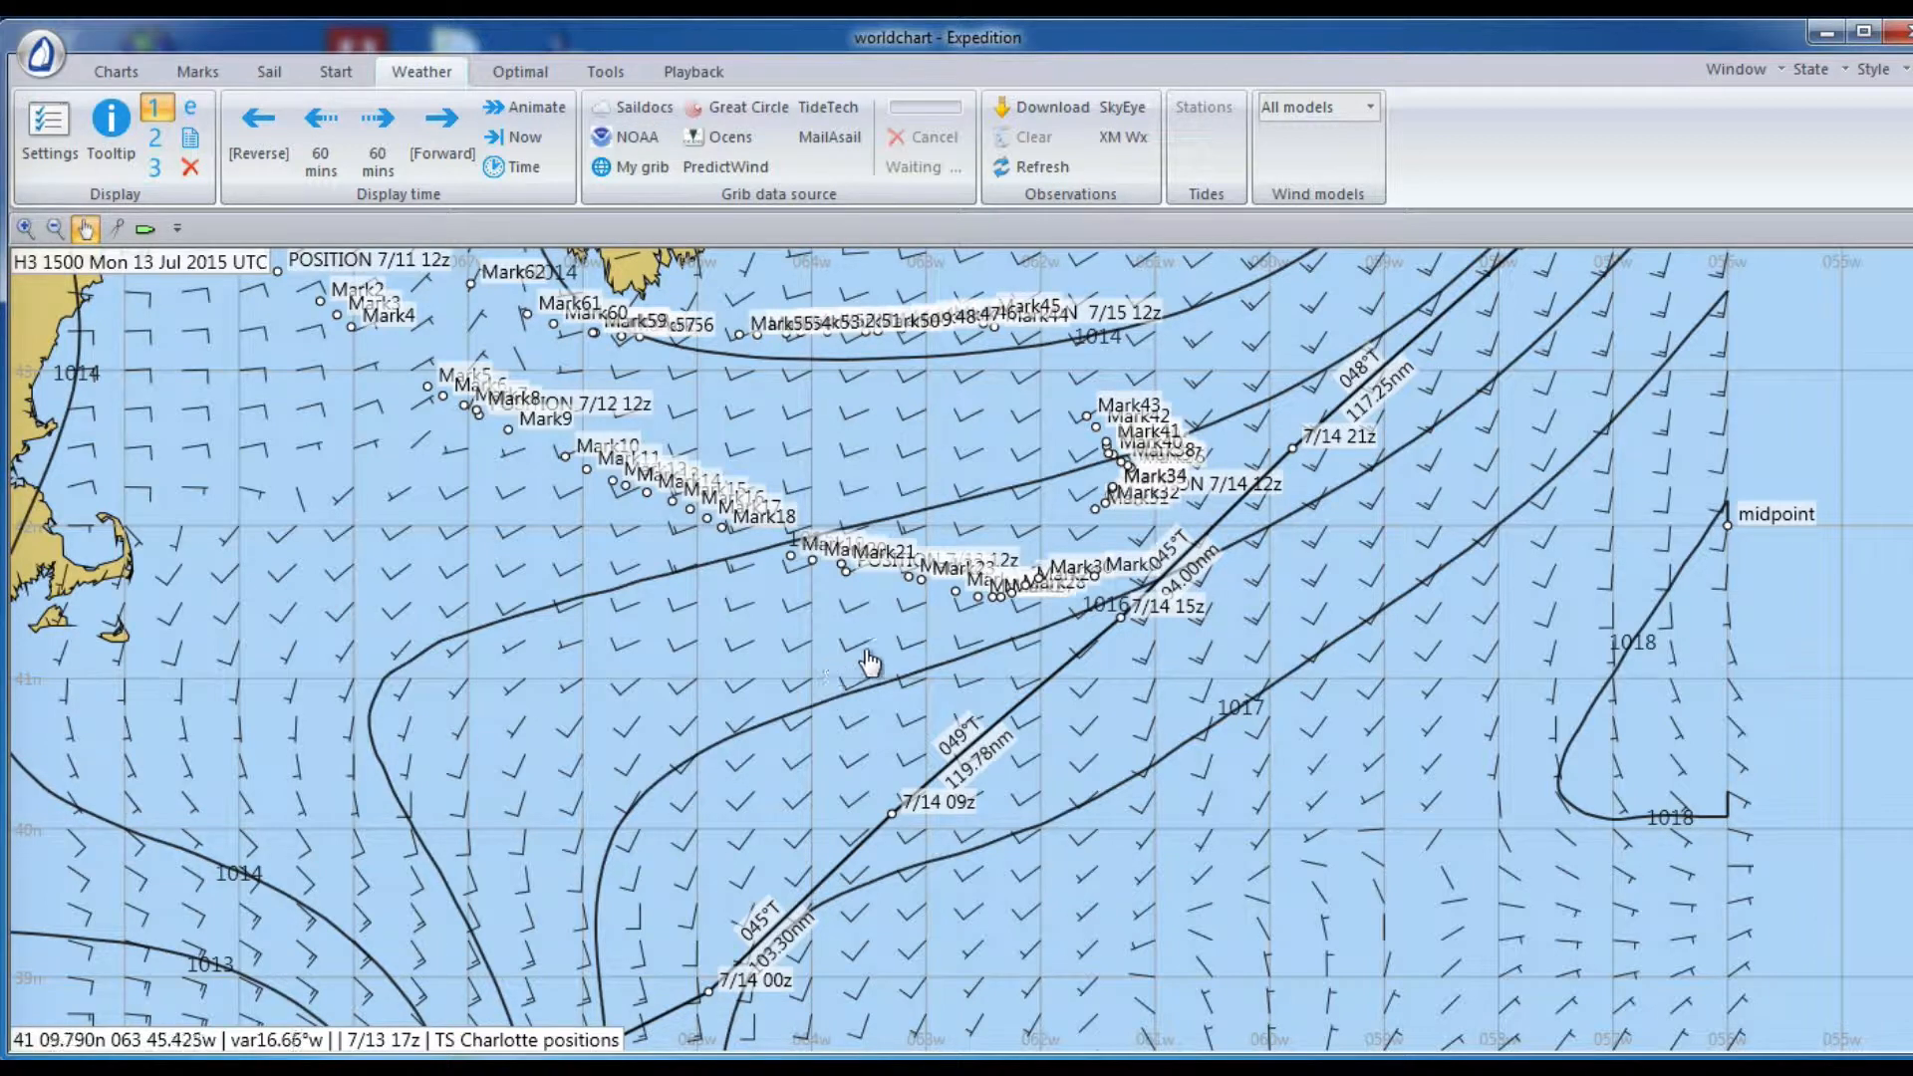
pyautogui.moveTo(1138, 601)
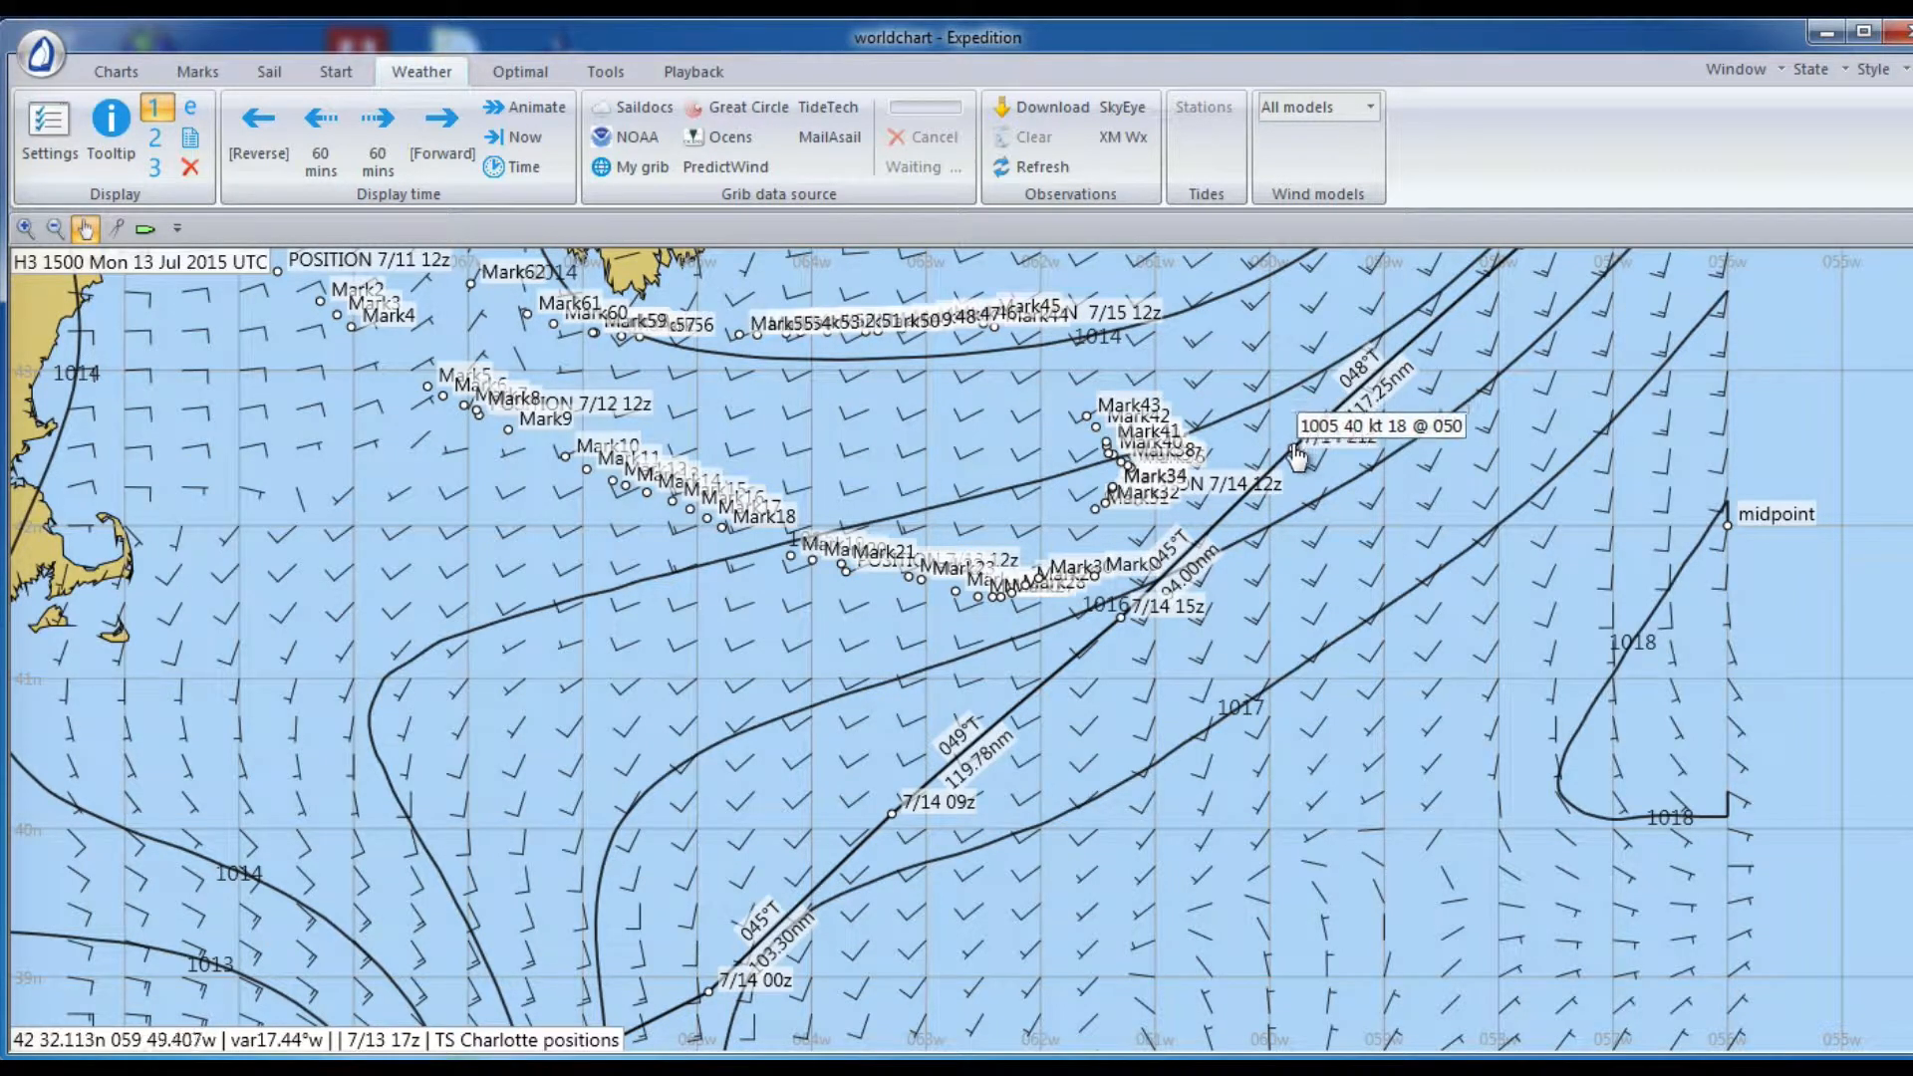
pyautogui.moveTo(901, 813)
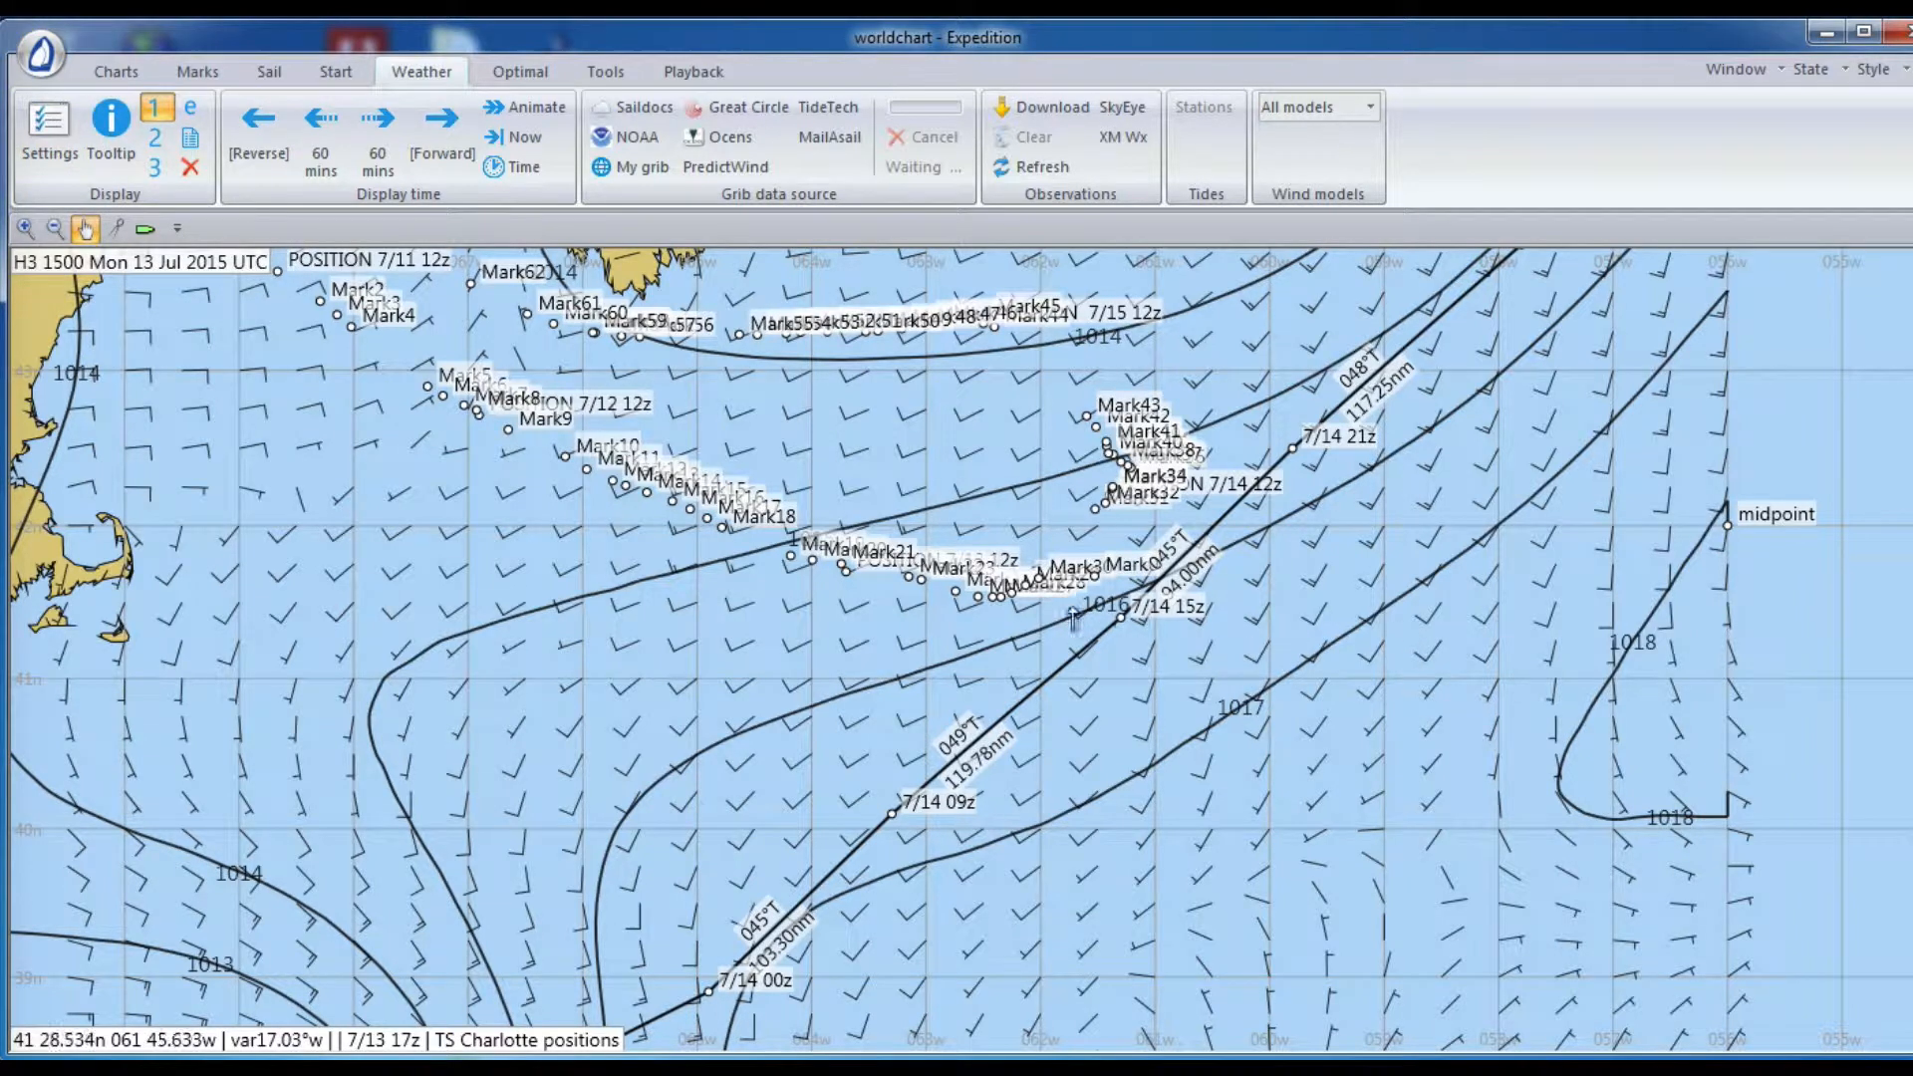
pyautogui.moveTo(1207, 623)
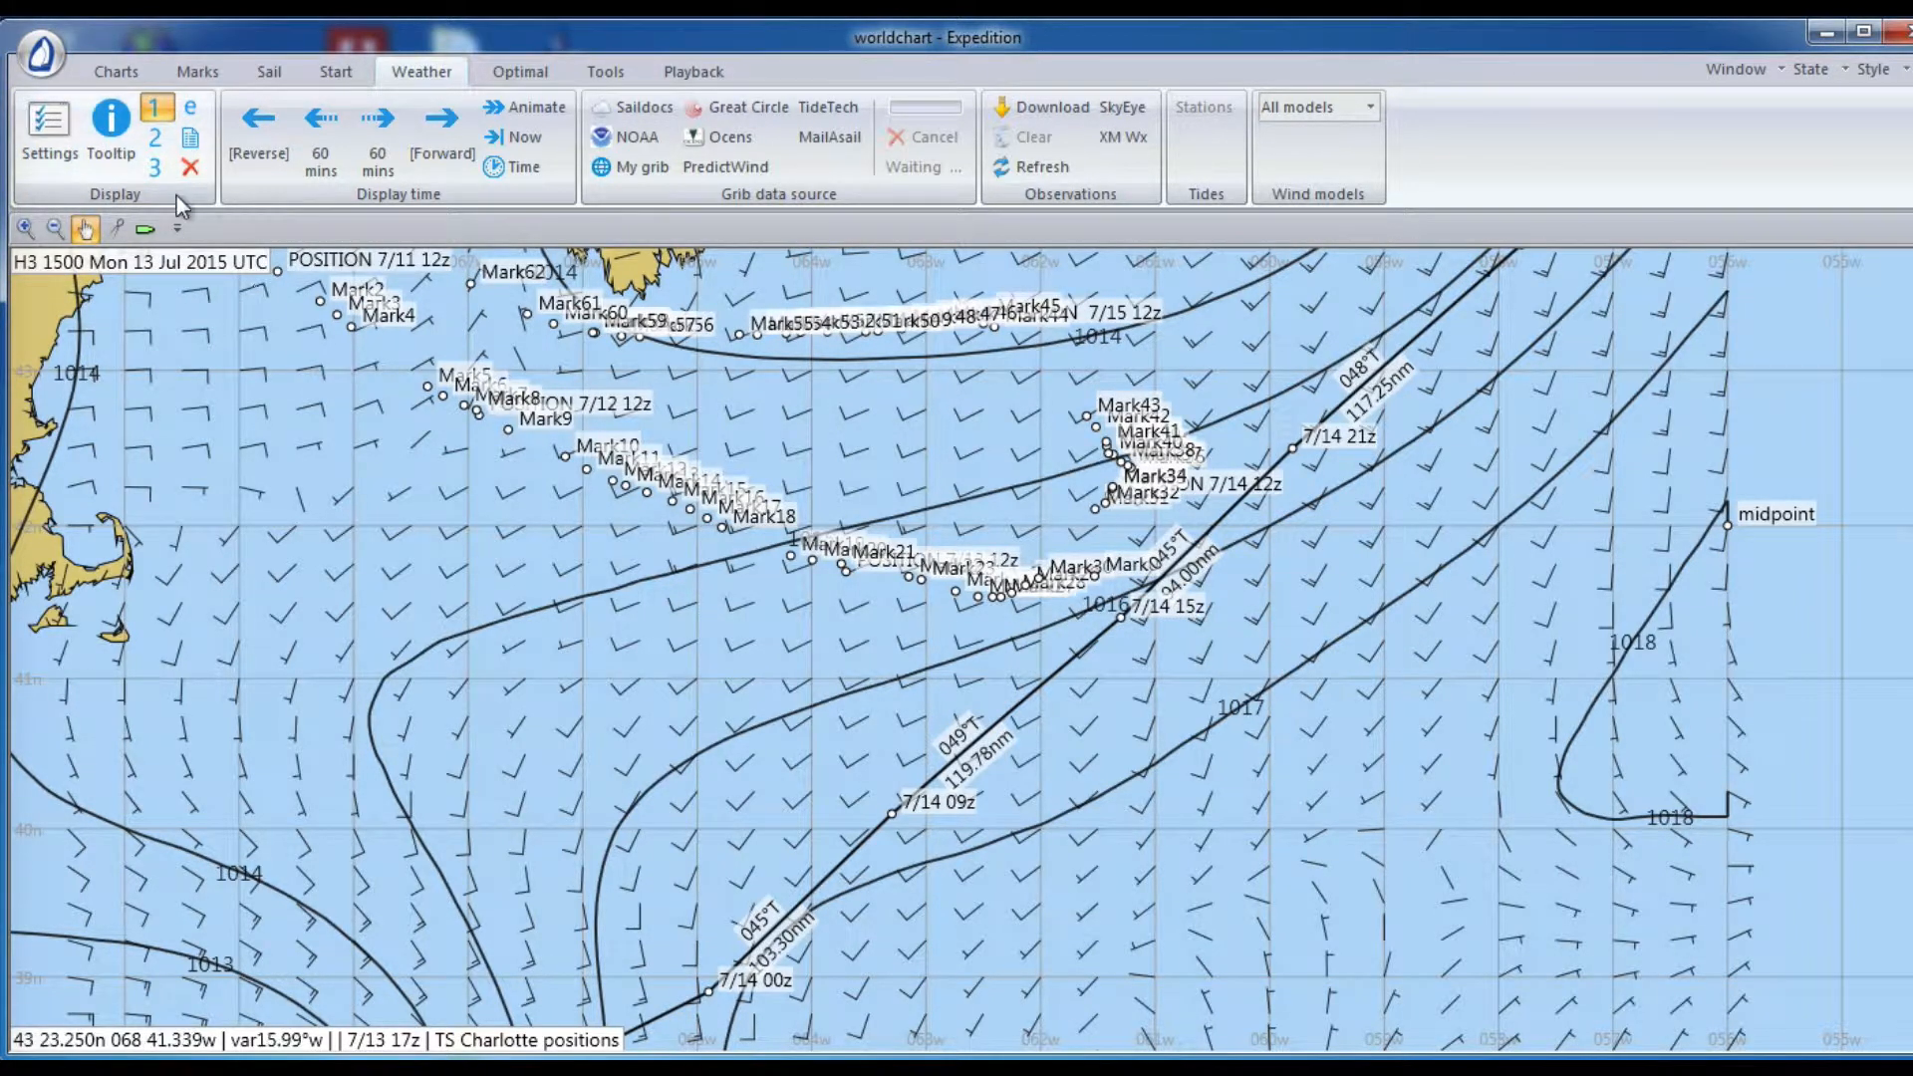
# Step: Check that gfs7-13-12z.grb is the enabled GRIB file and set the display back to its H0 time, 1200 UTC Monday 13 July
pyautogui.click(47, 129)
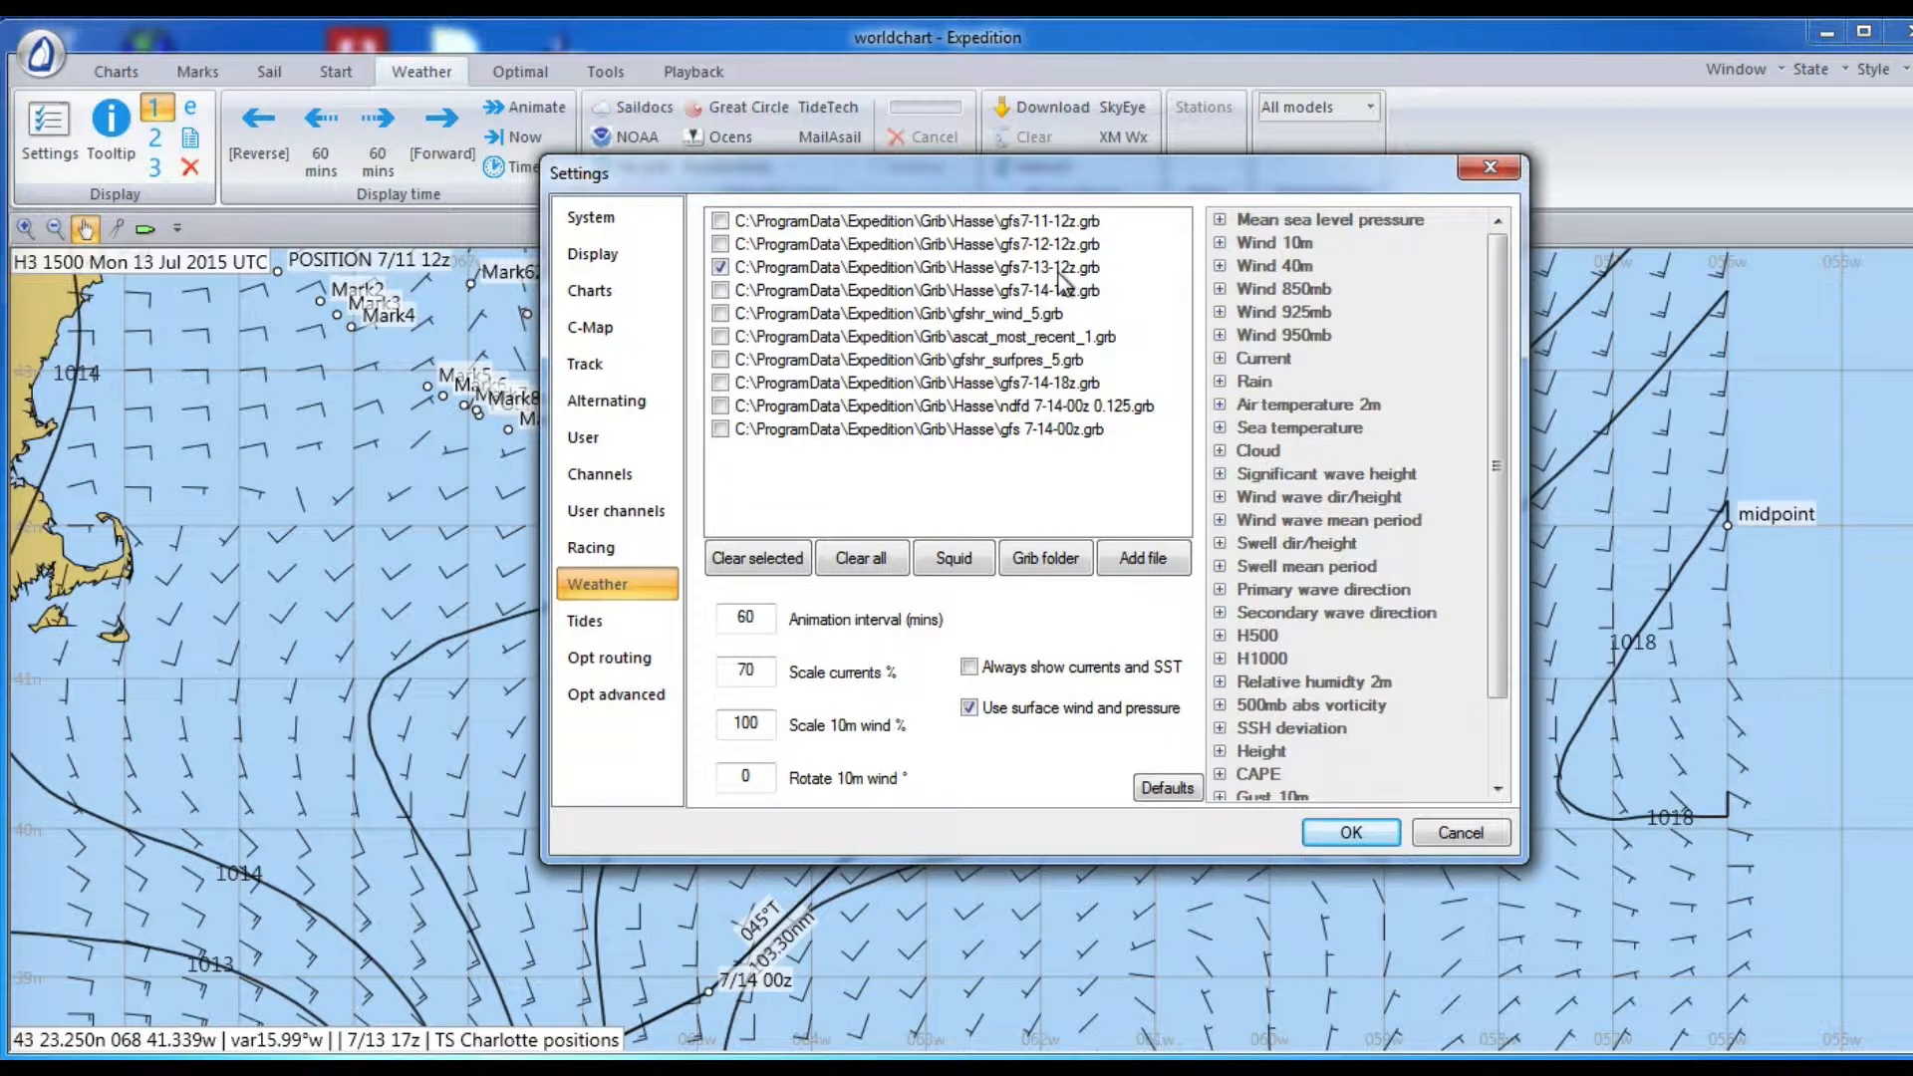
pyautogui.click(1352, 833)
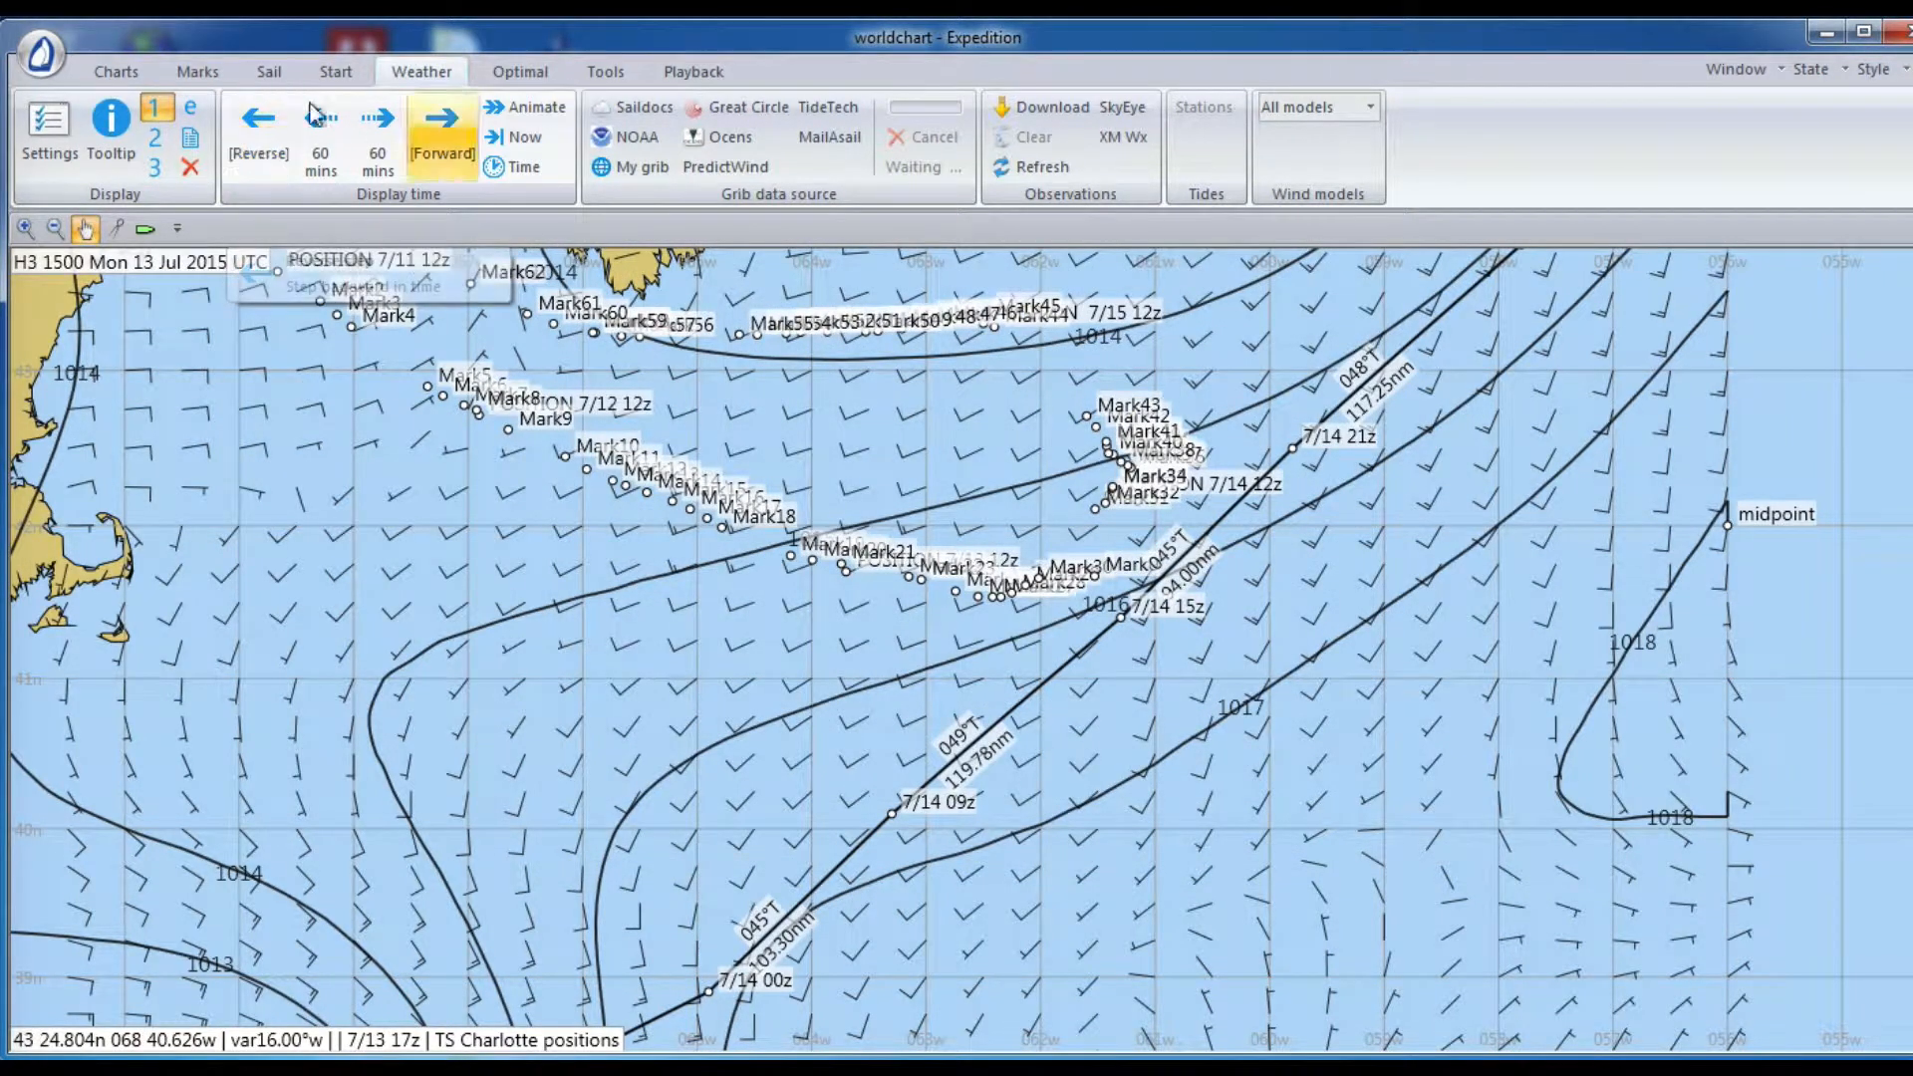
pyautogui.click(244, 122)
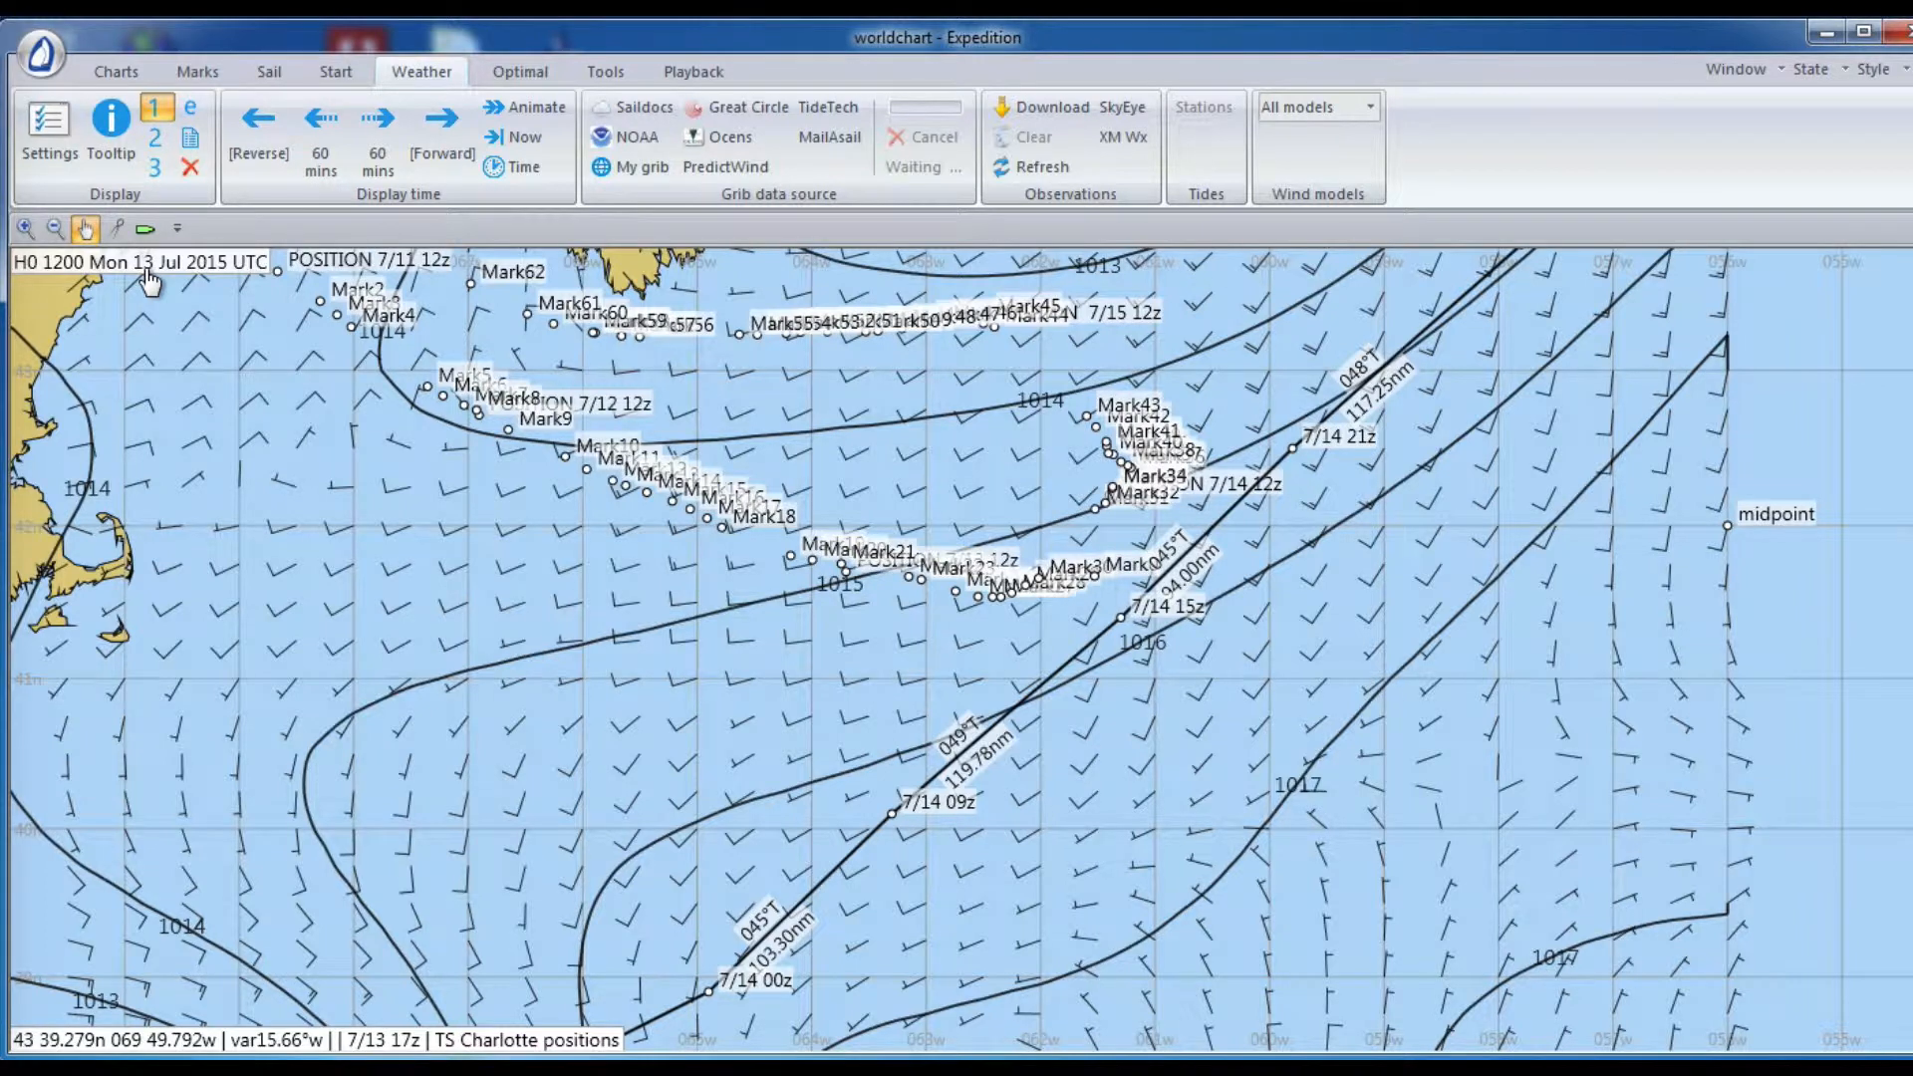
# Step: Advance the forecast display time to 1500 UTC Tuesday 14 July 2015 (H27)
pyautogui.click(442, 129)
pyautogui.click(442, 130)
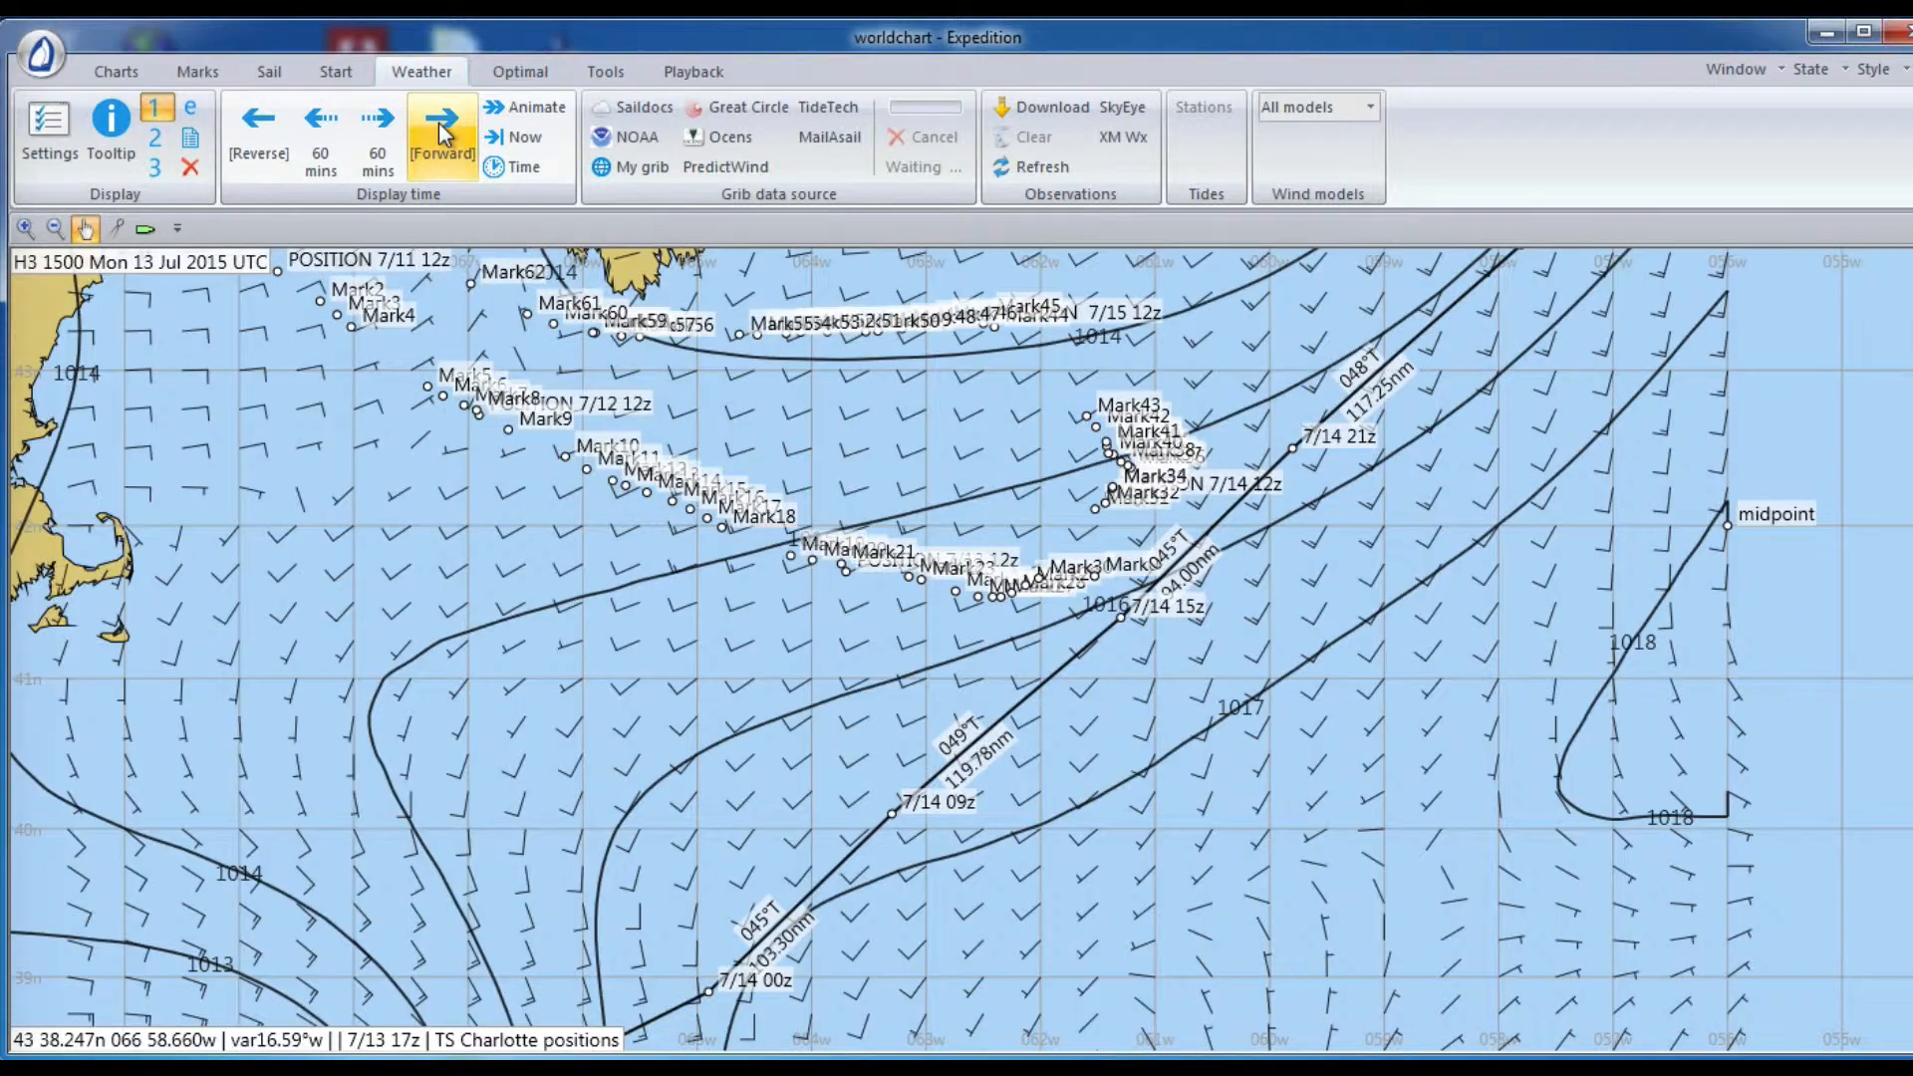
pyautogui.click(442, 129)
pyautogui.click(443, 129)
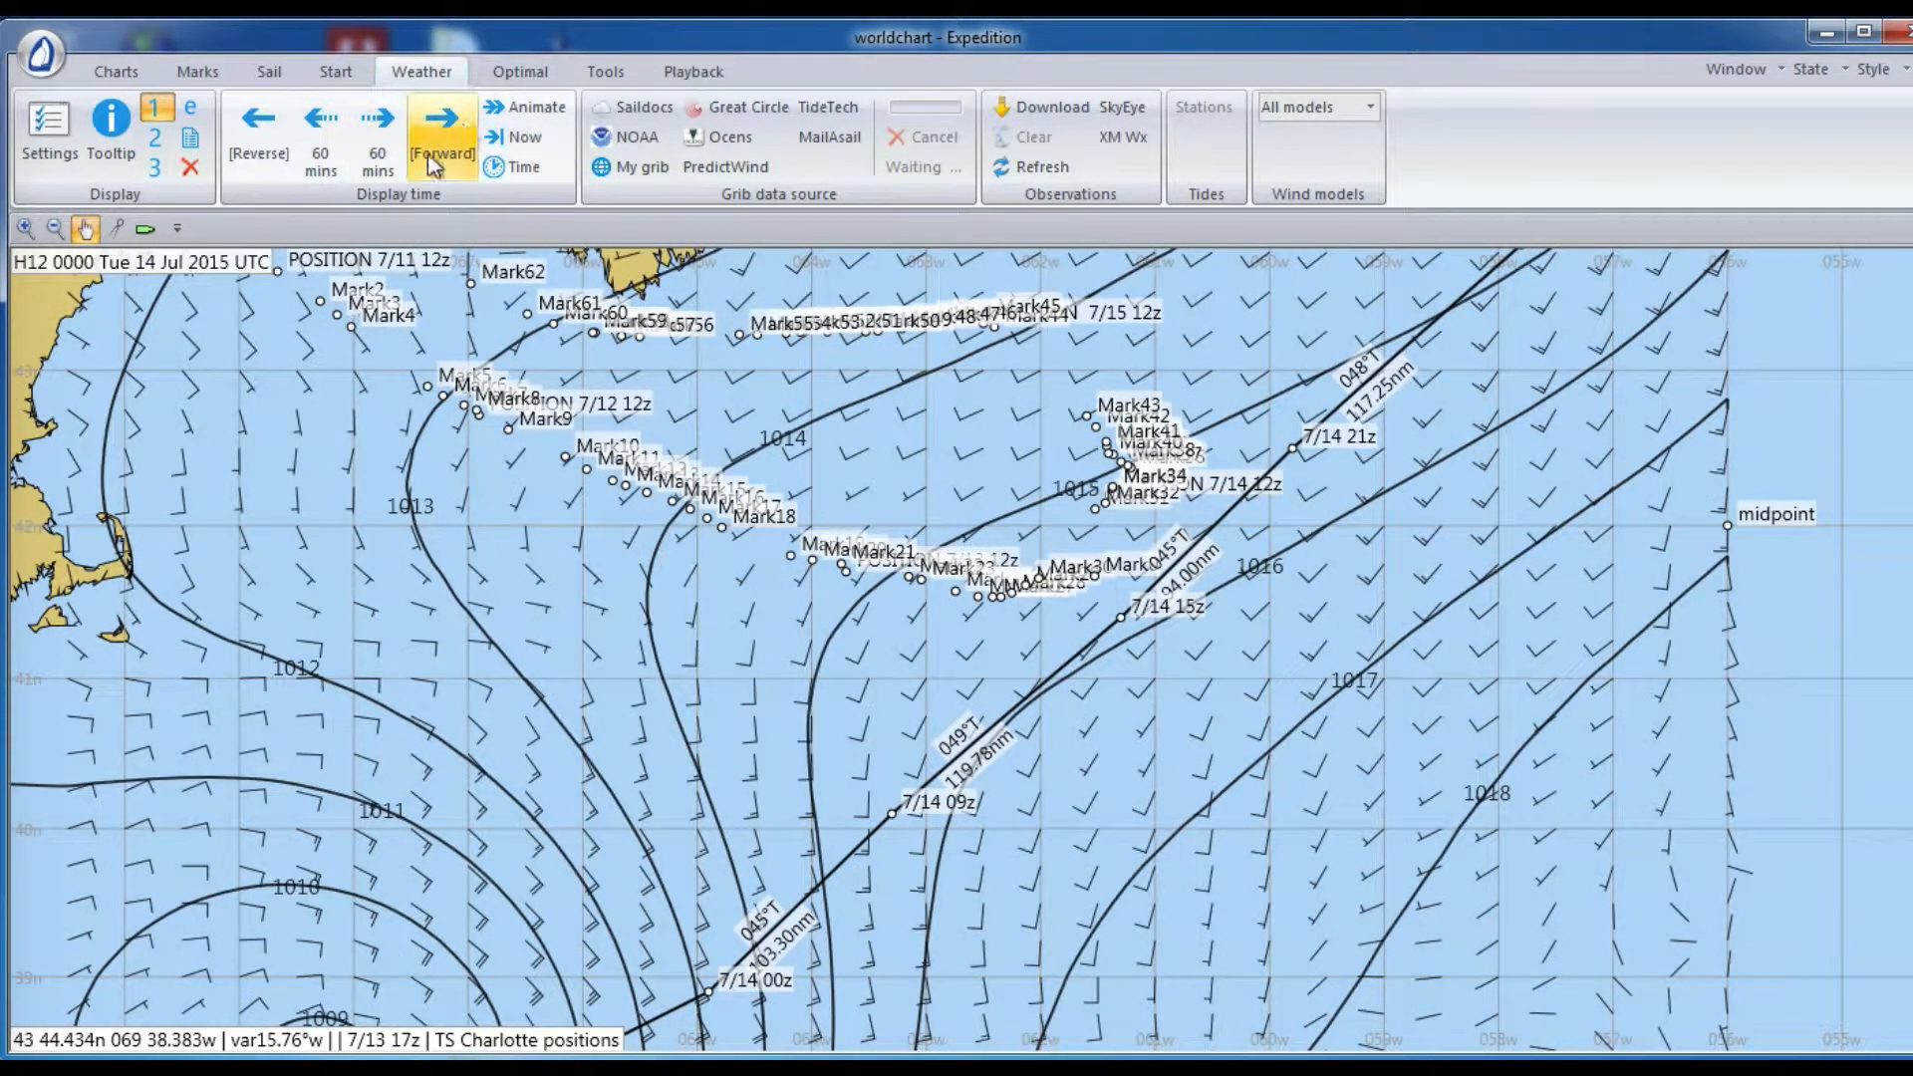
pyautogui.click(445, 124)
pyautogui.click(444, 124)
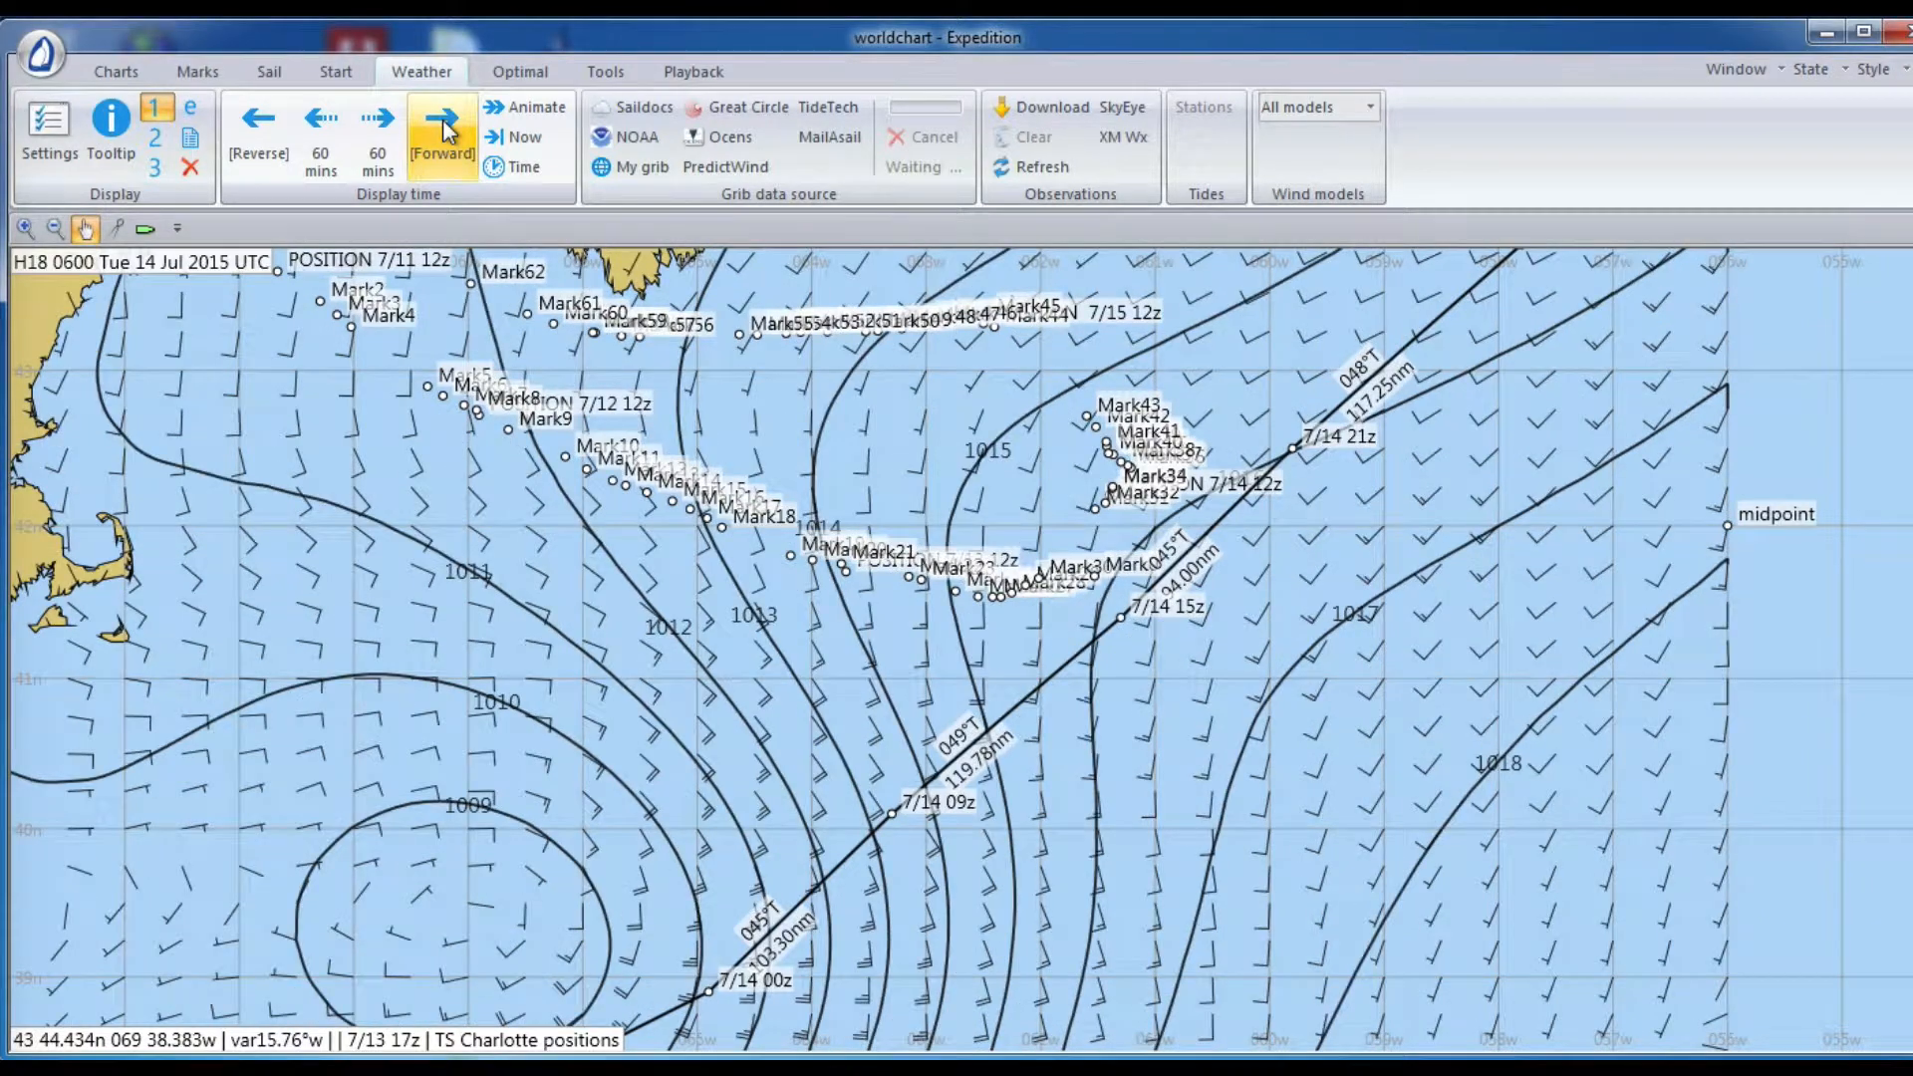
pyautogui.click(445, 123)
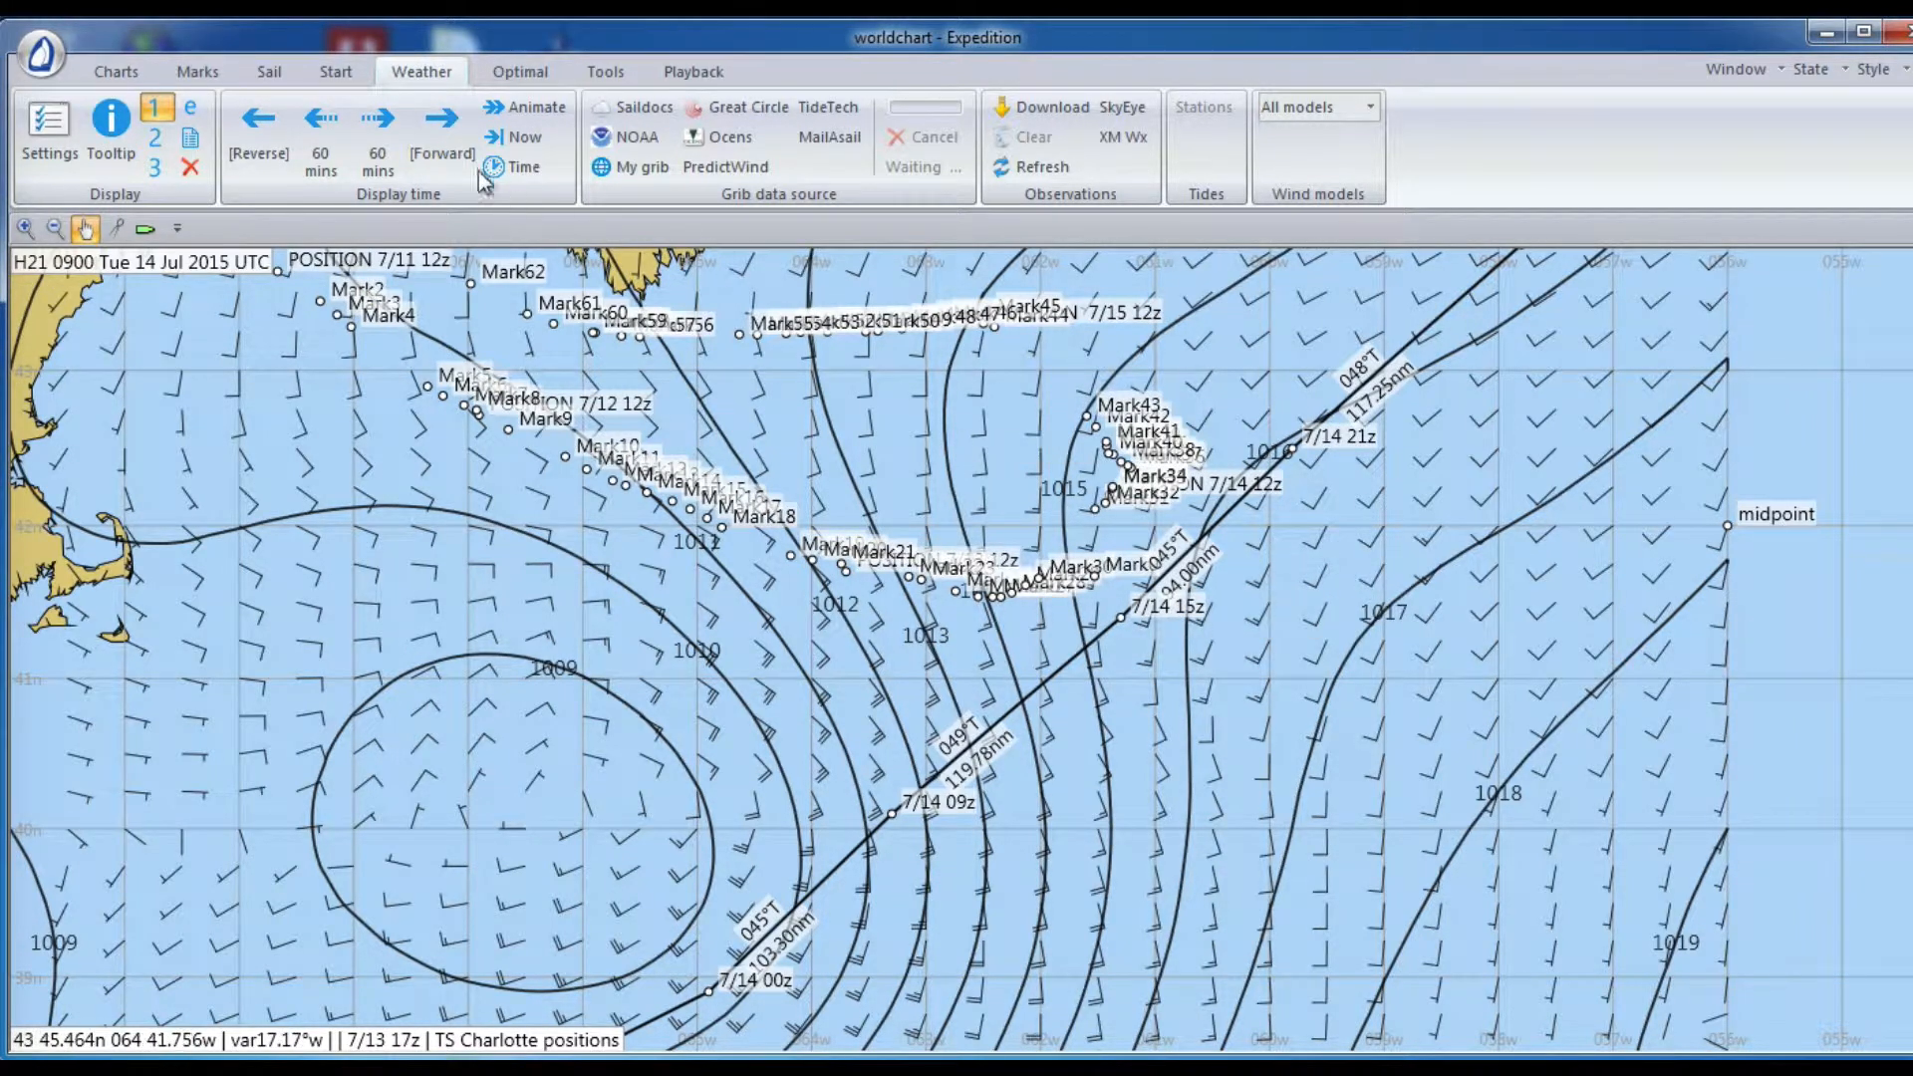
pyautogui.click(443, 150)
pyautogui.click(444, 149)
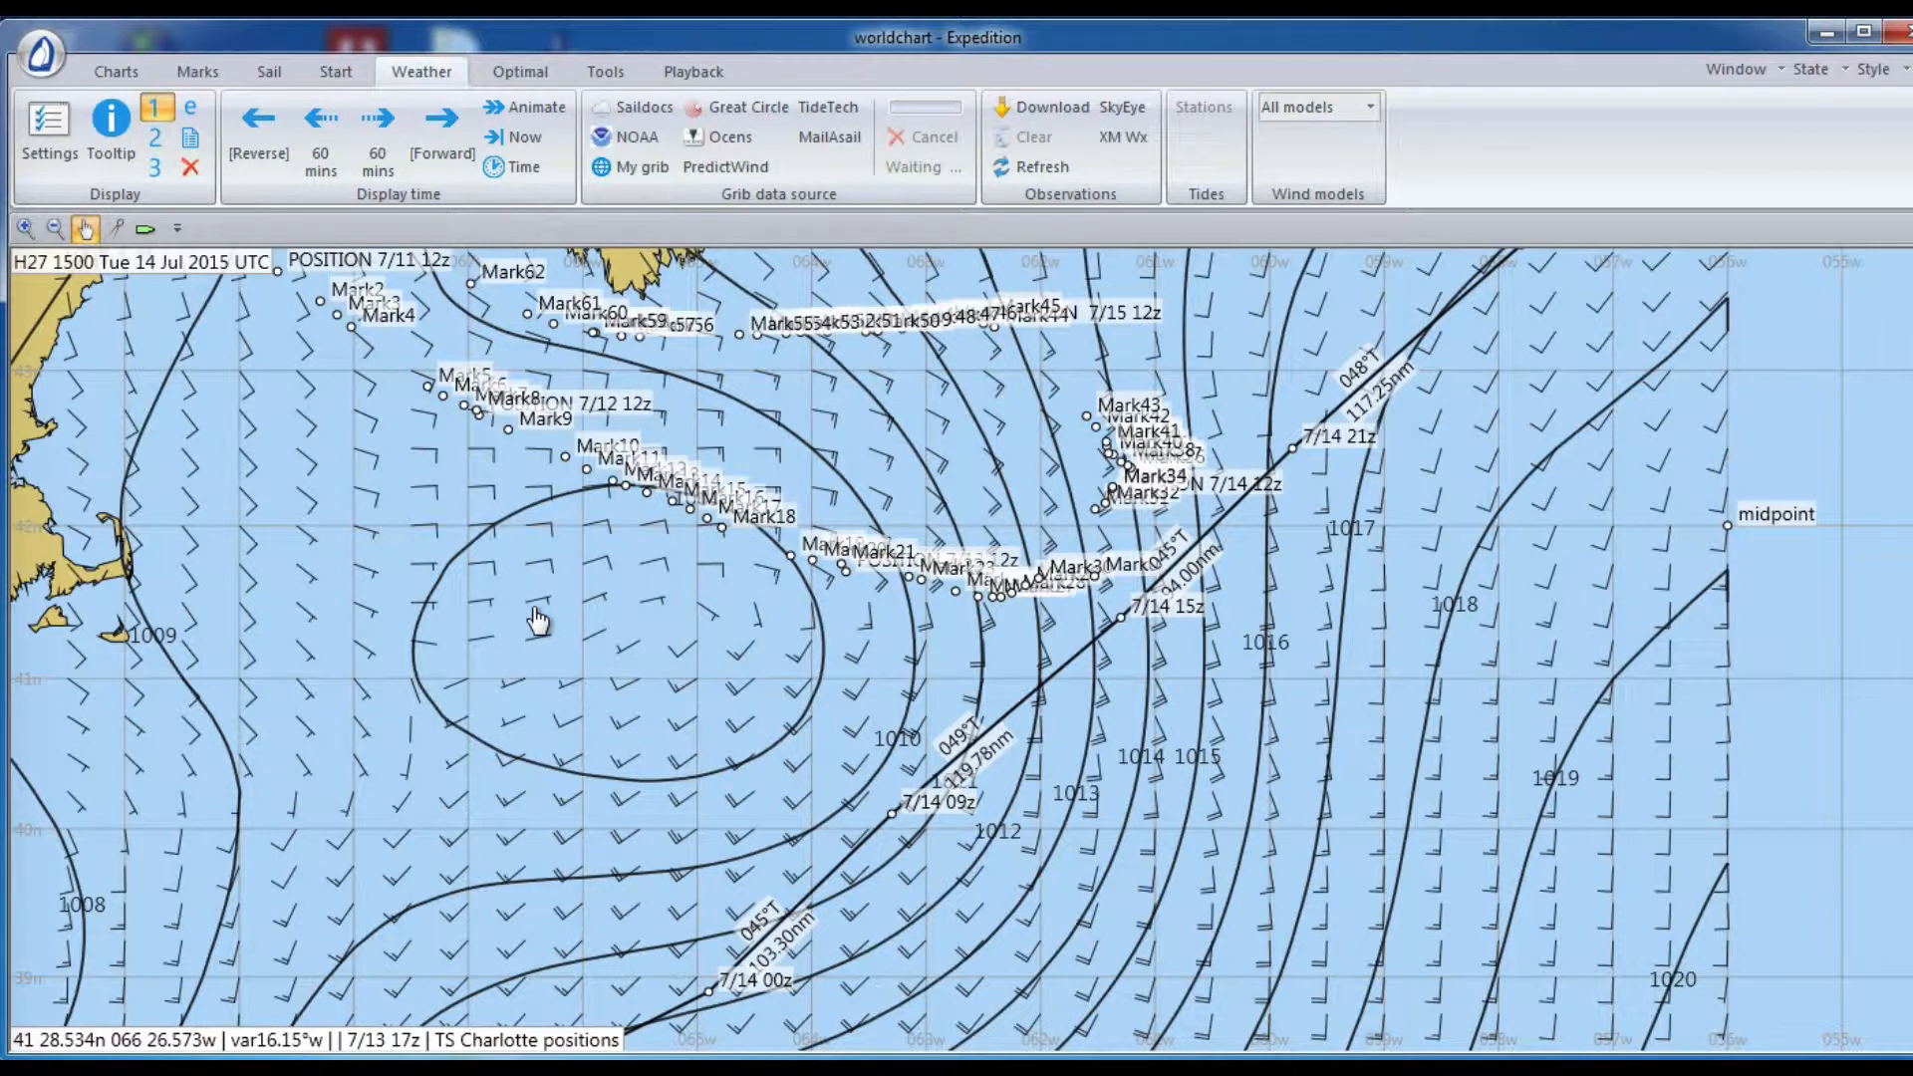
# Step: Enable the weather tooltip, read the pressure and wind near the centre of the forecast low, and disable the tooltip
pyautogui.moveTo(1084, 639)
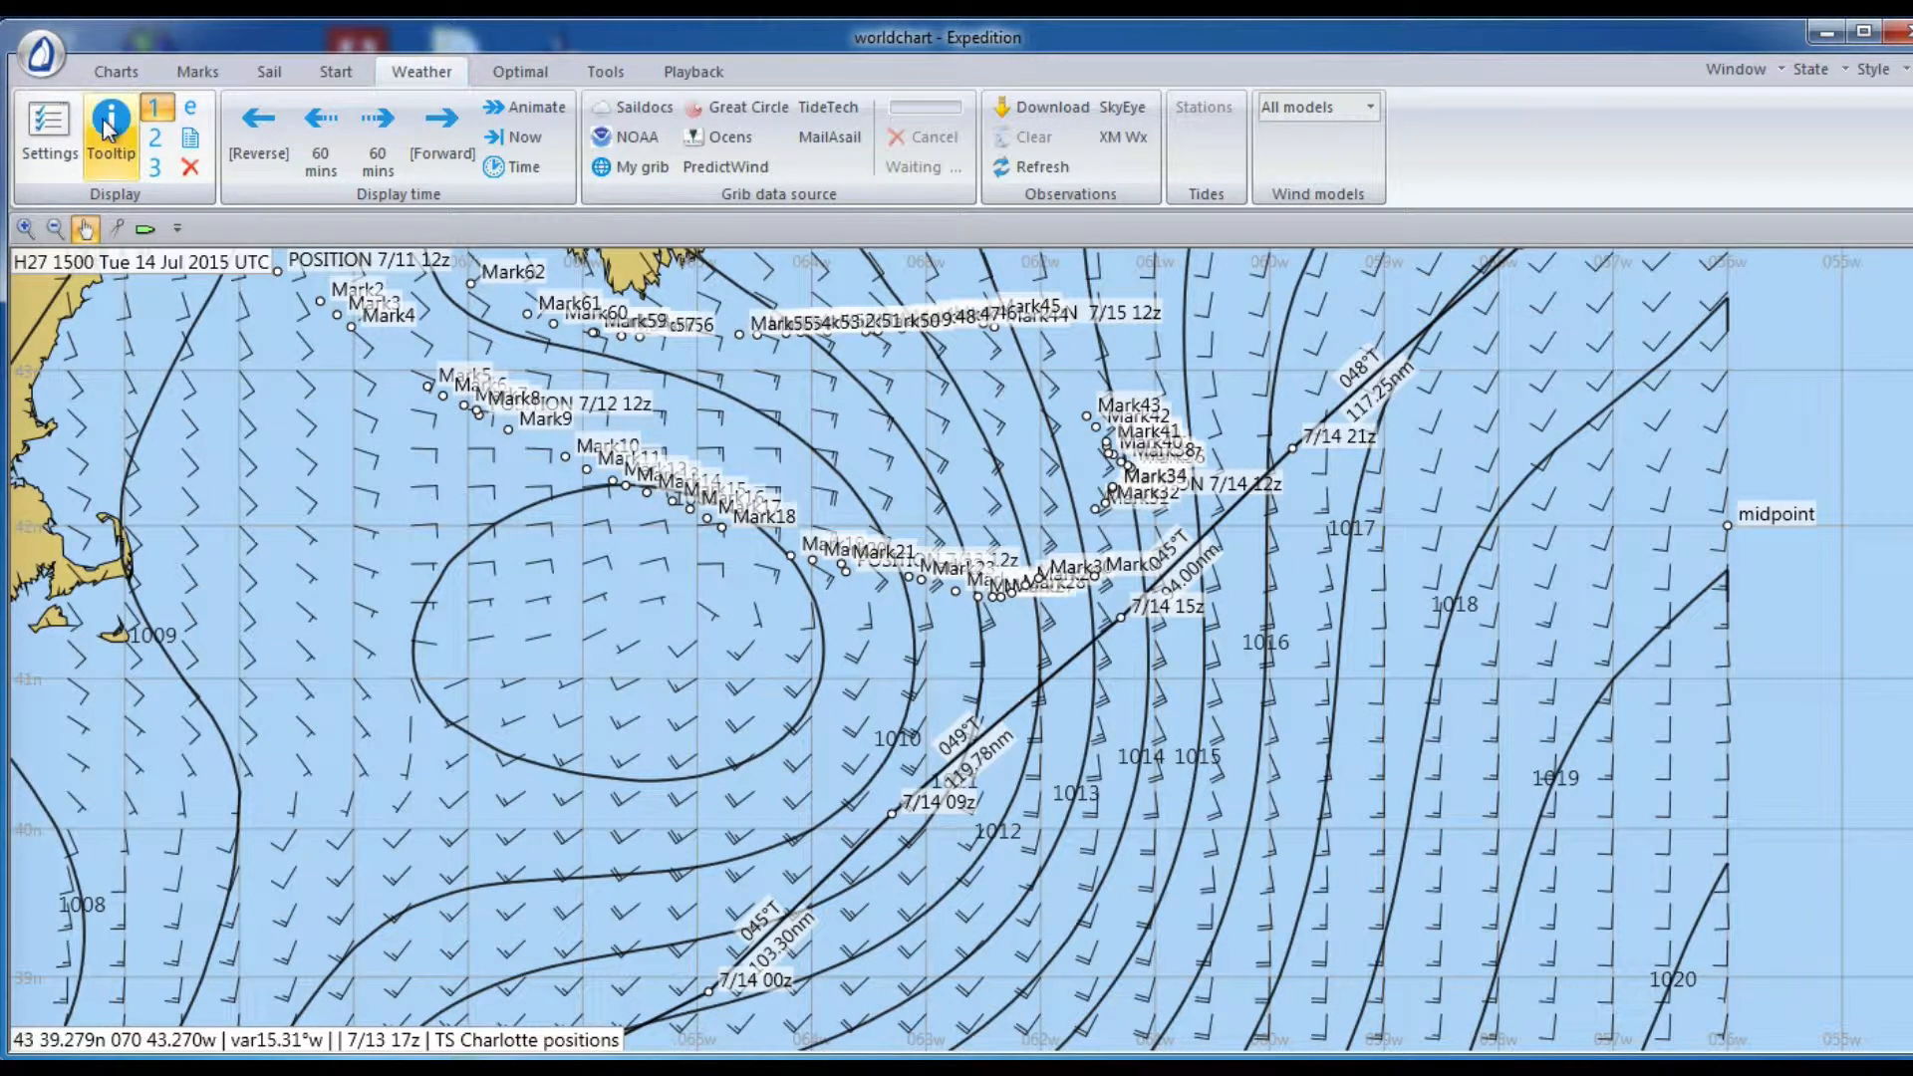
pyautogui.click(103, 150)
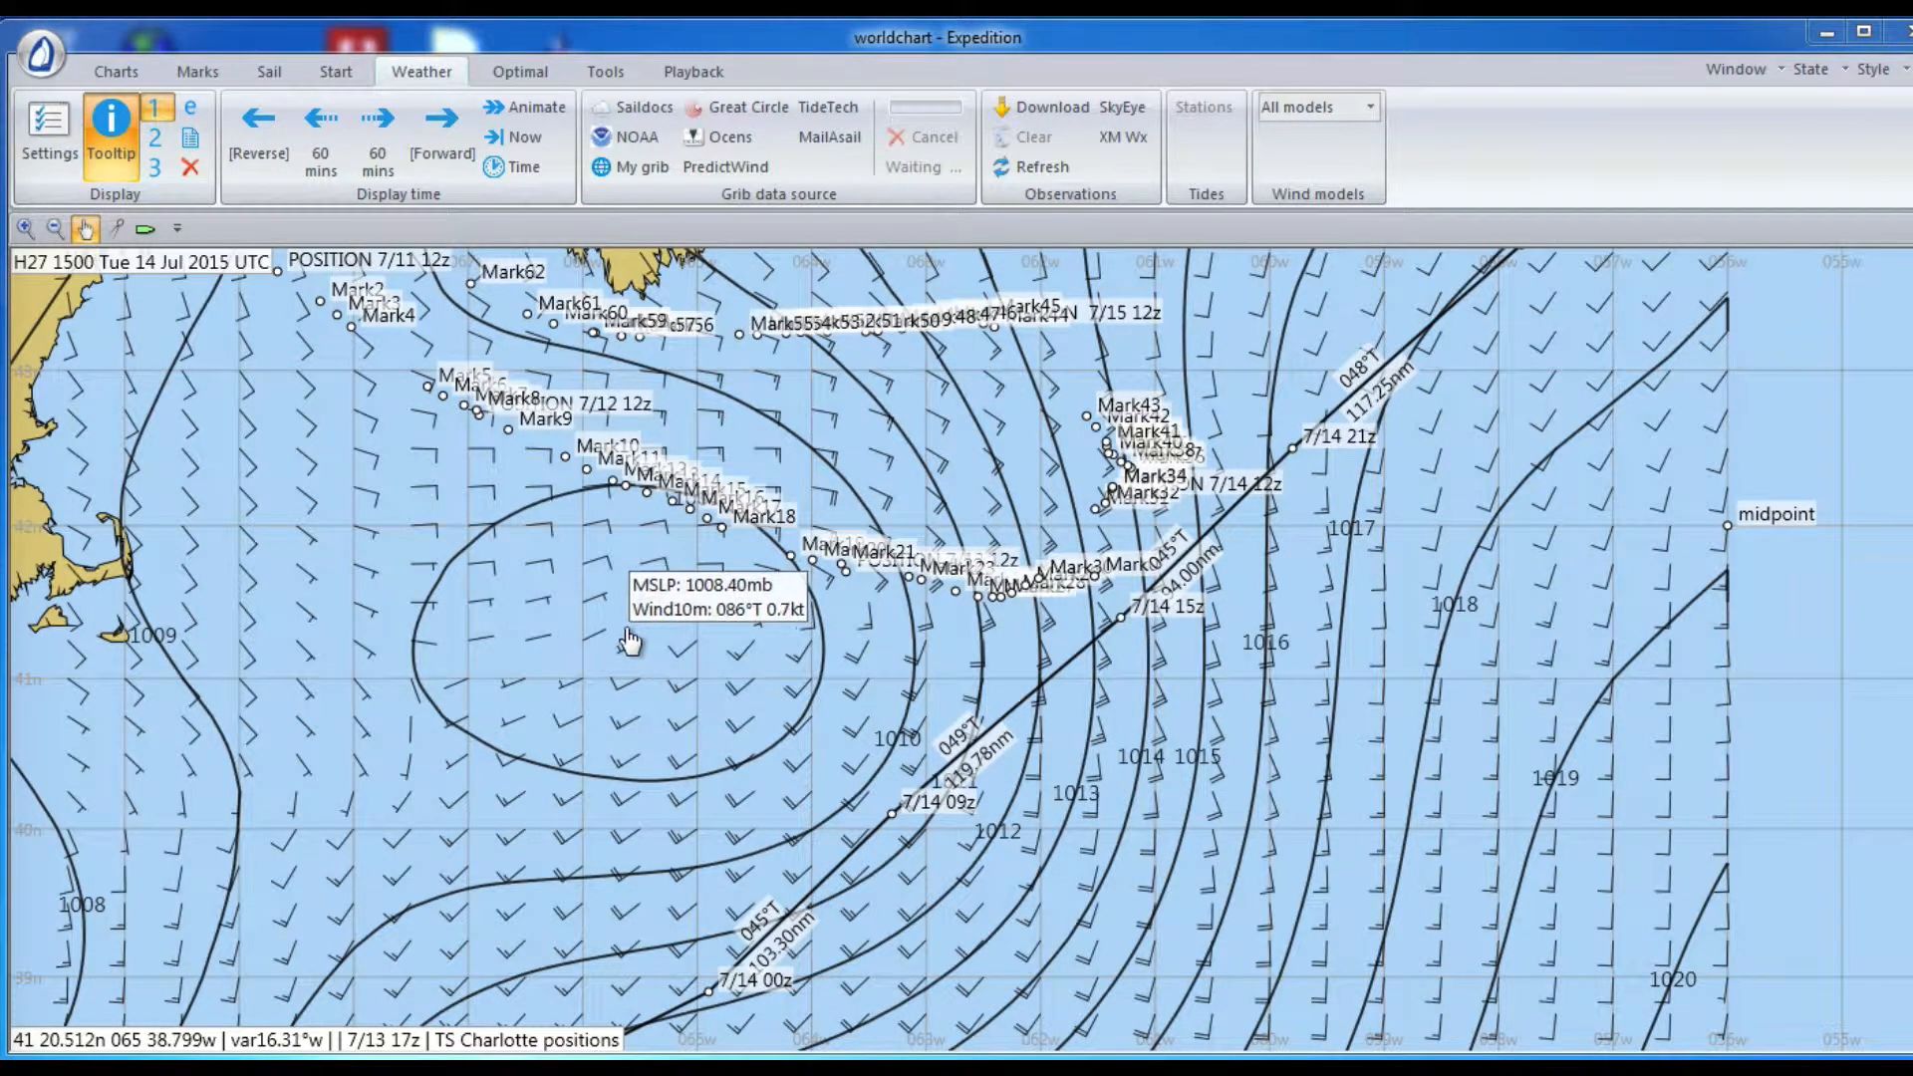
pyautogui.click(111, 130)
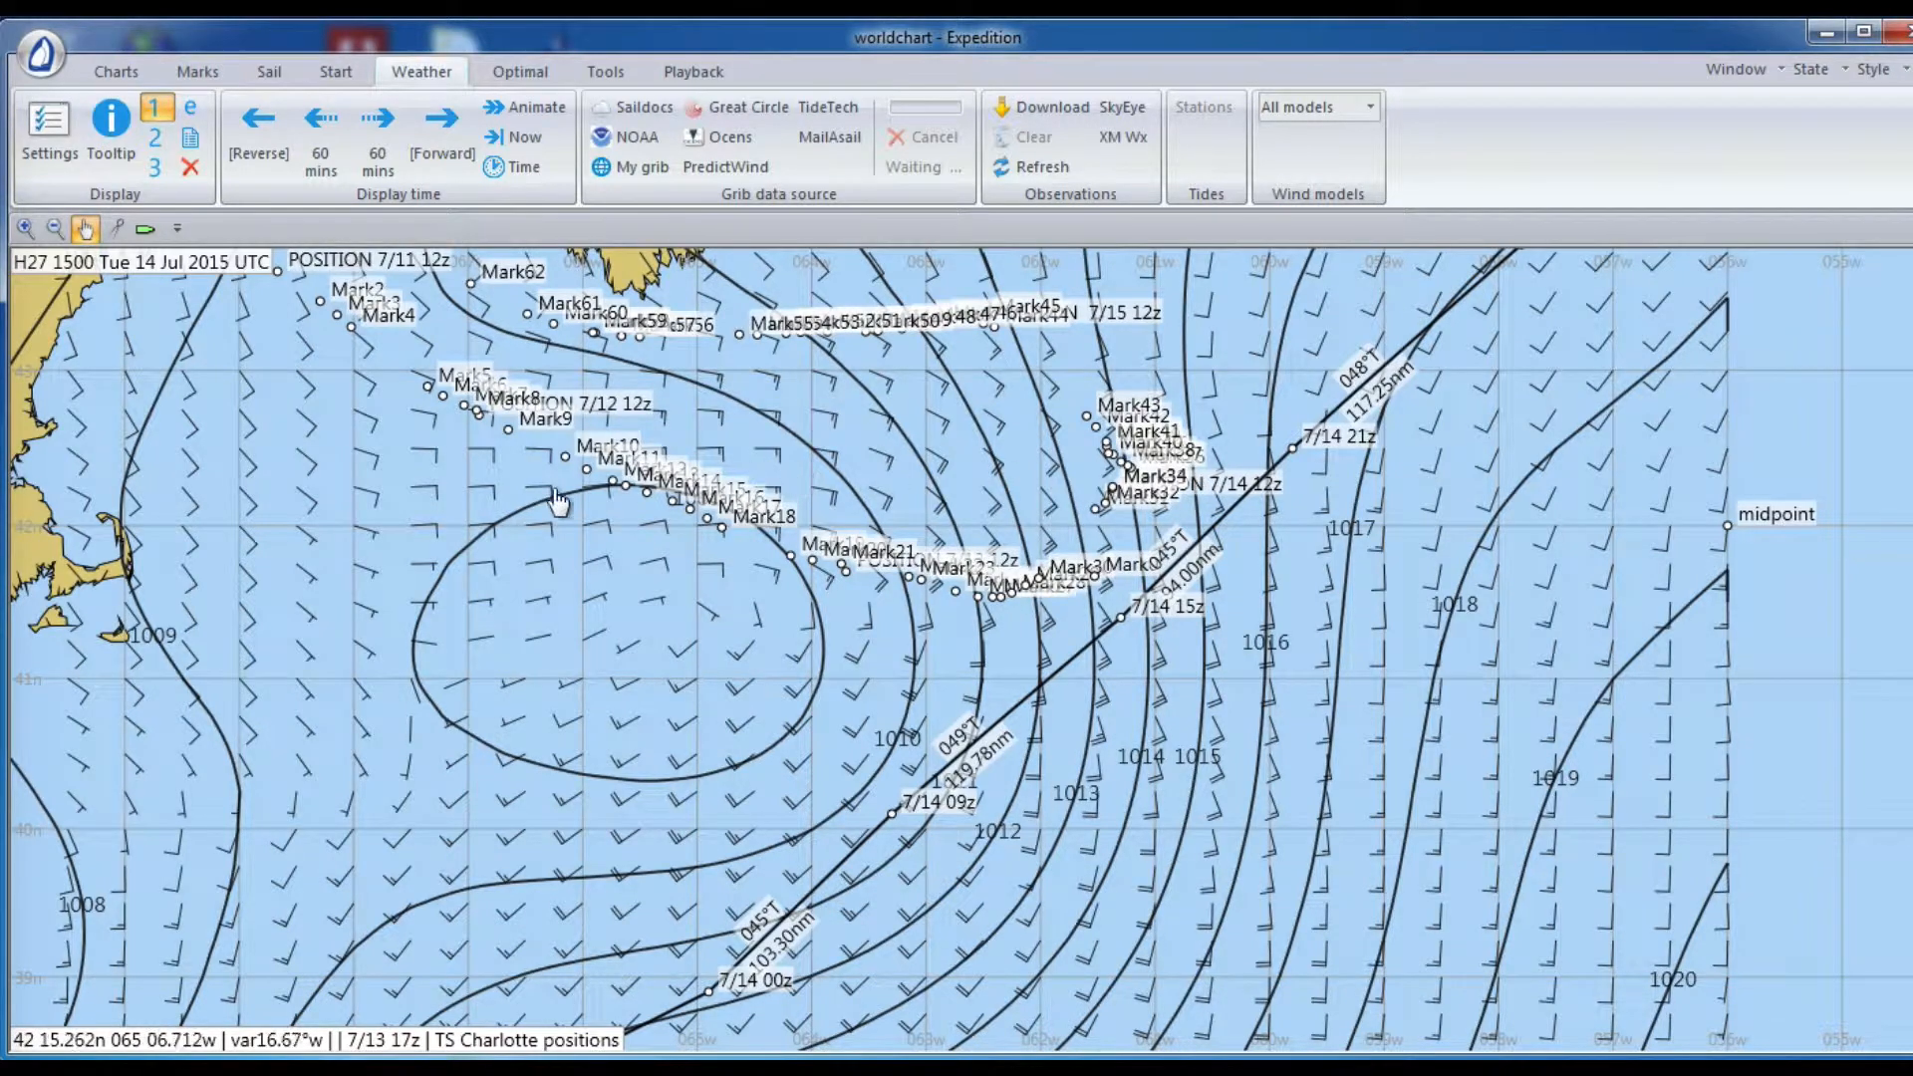
# Step: Make gfs7-14-12z.grb the only enabled GRIB file and advance the display to 1500 UTC Tuesday 14 July (H3)
pyautogui.click(49, 135)
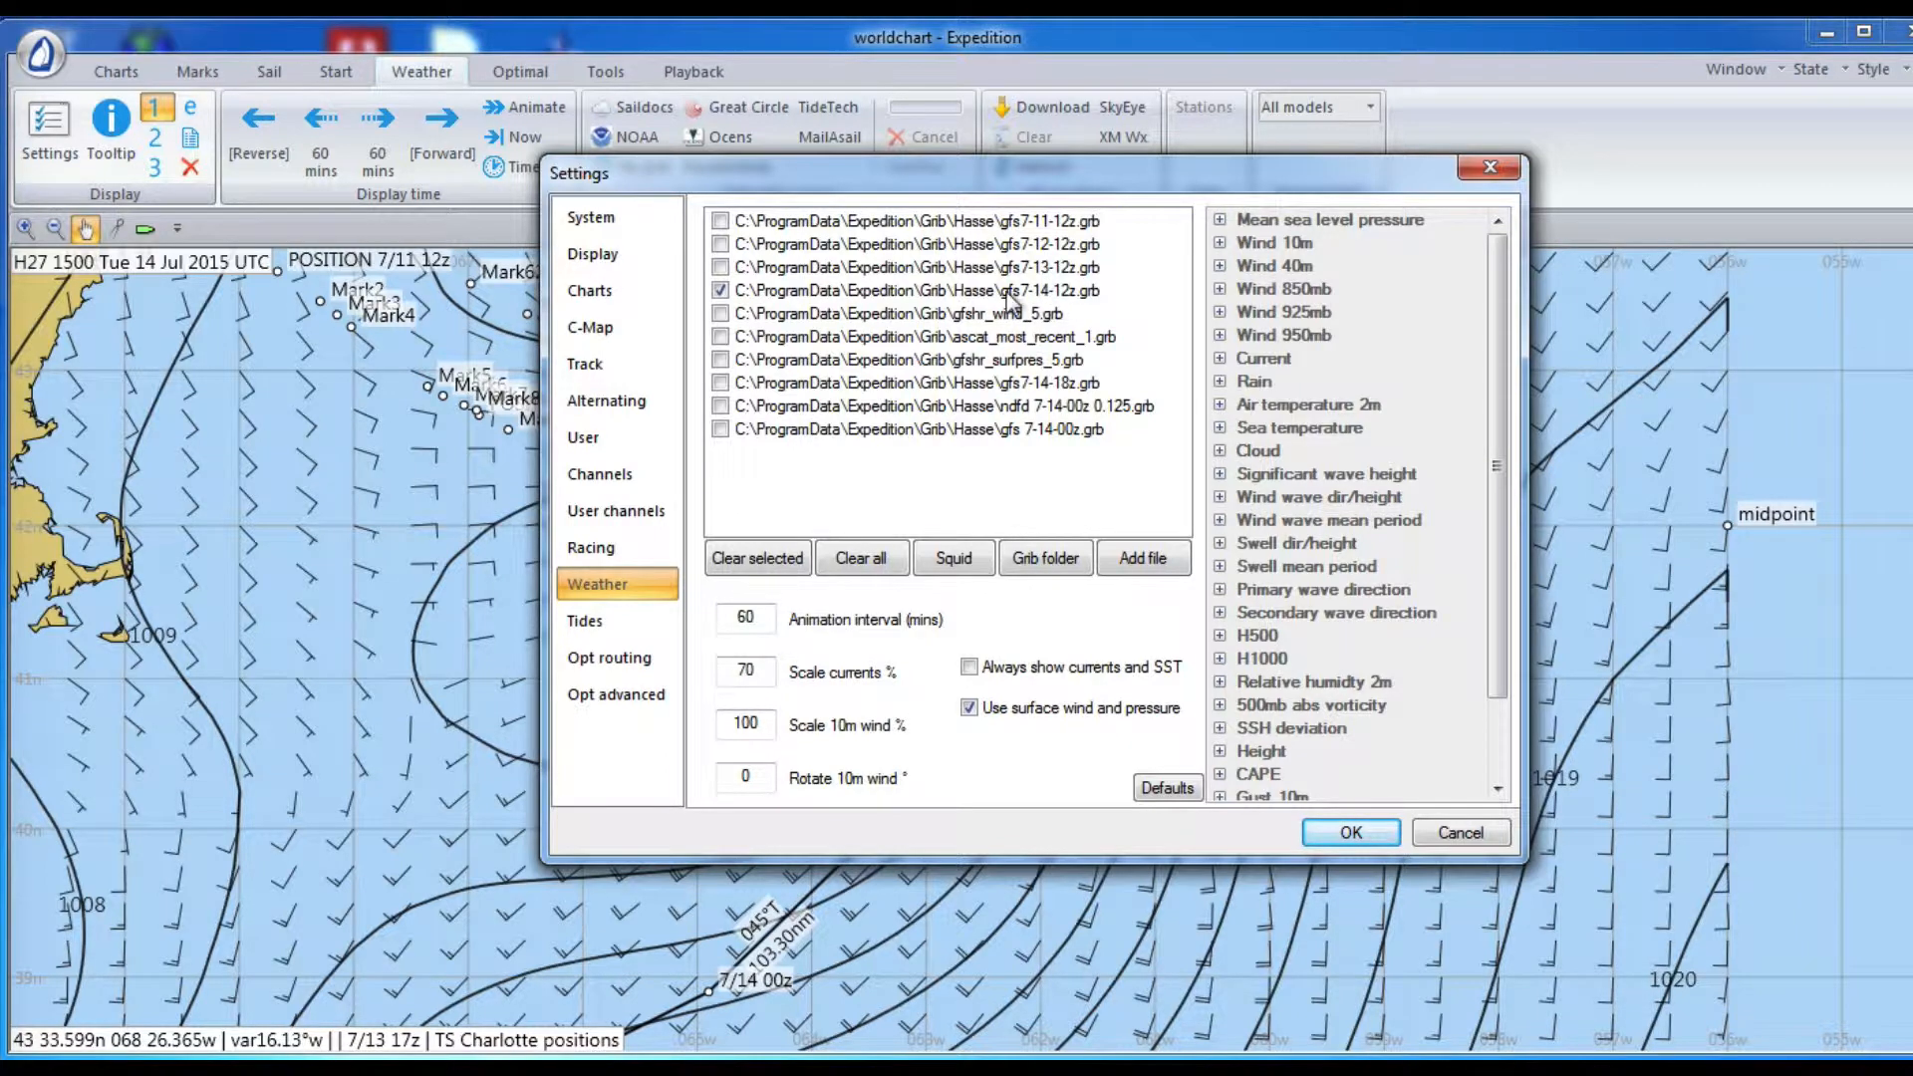
pyautogui.click(1357, 833)
pyautogui.click(1337, 834)
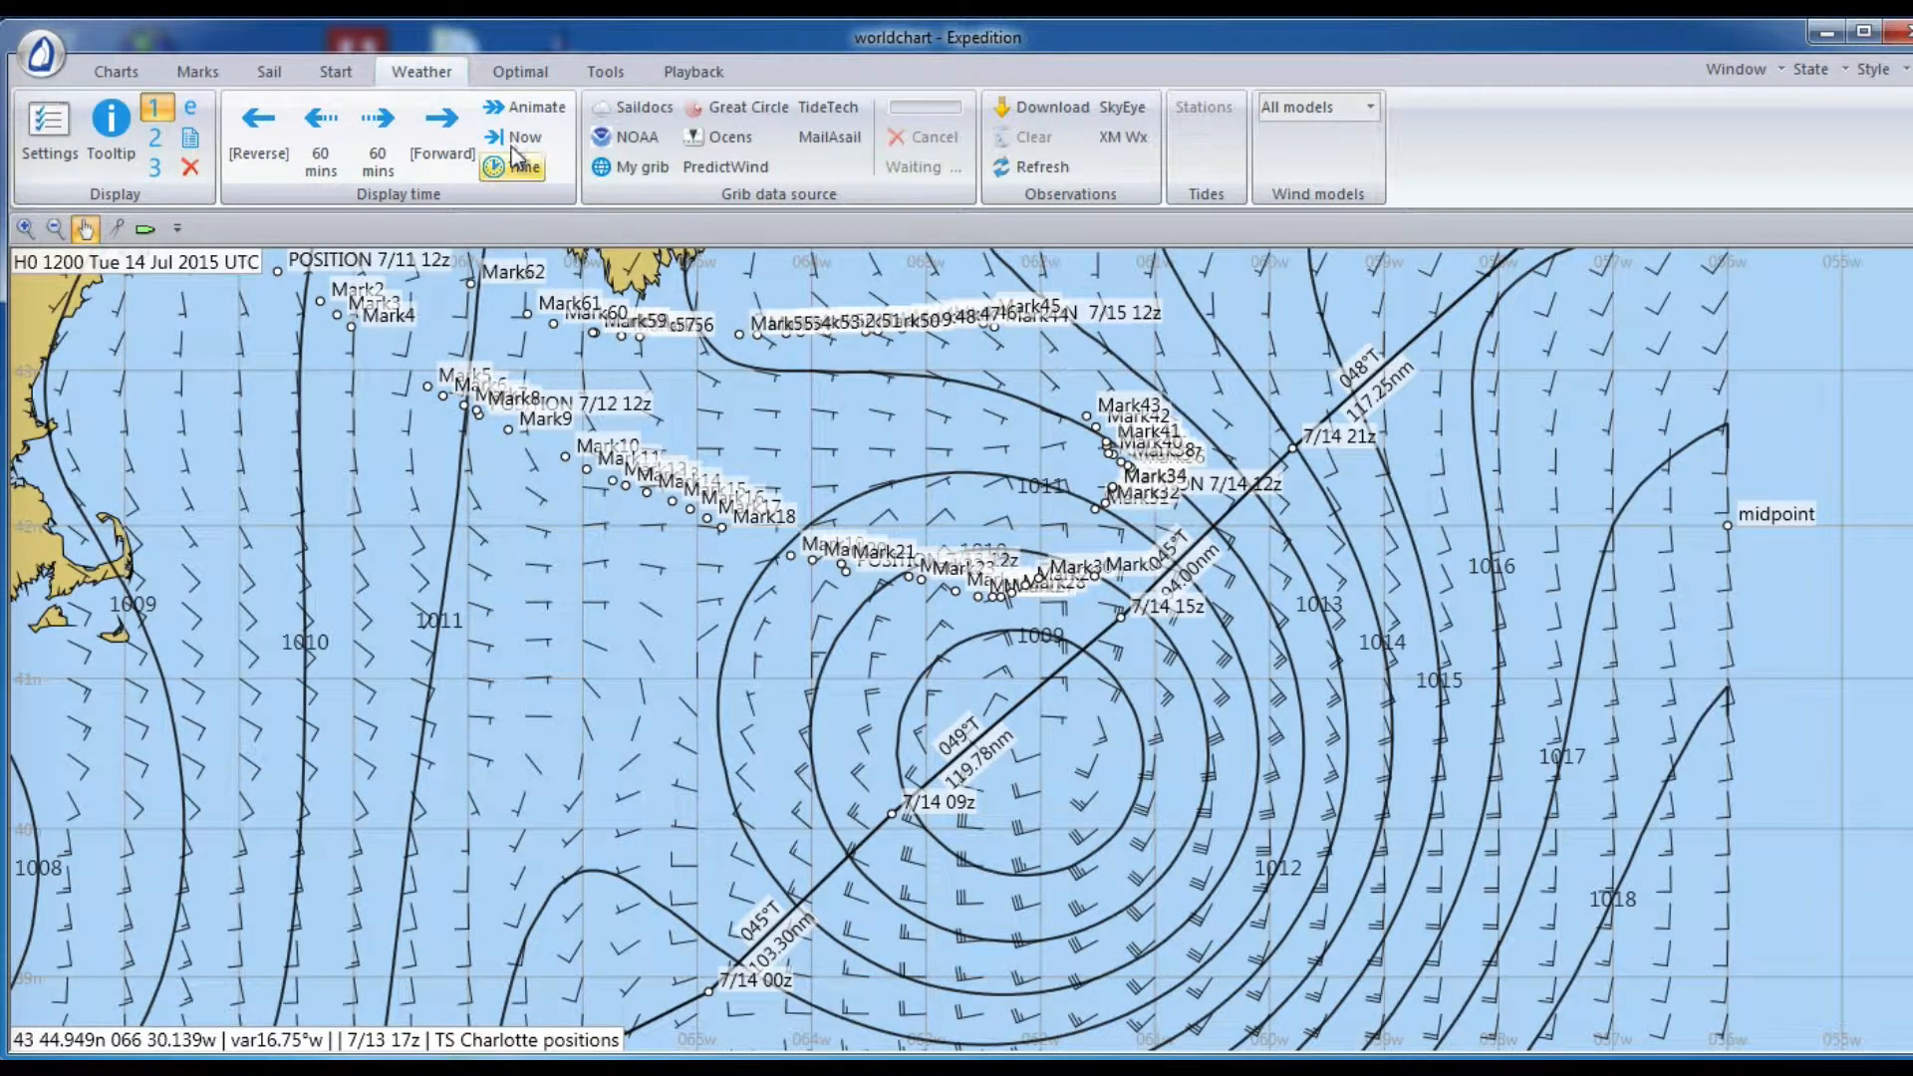
pyautogui.click(446, 128)
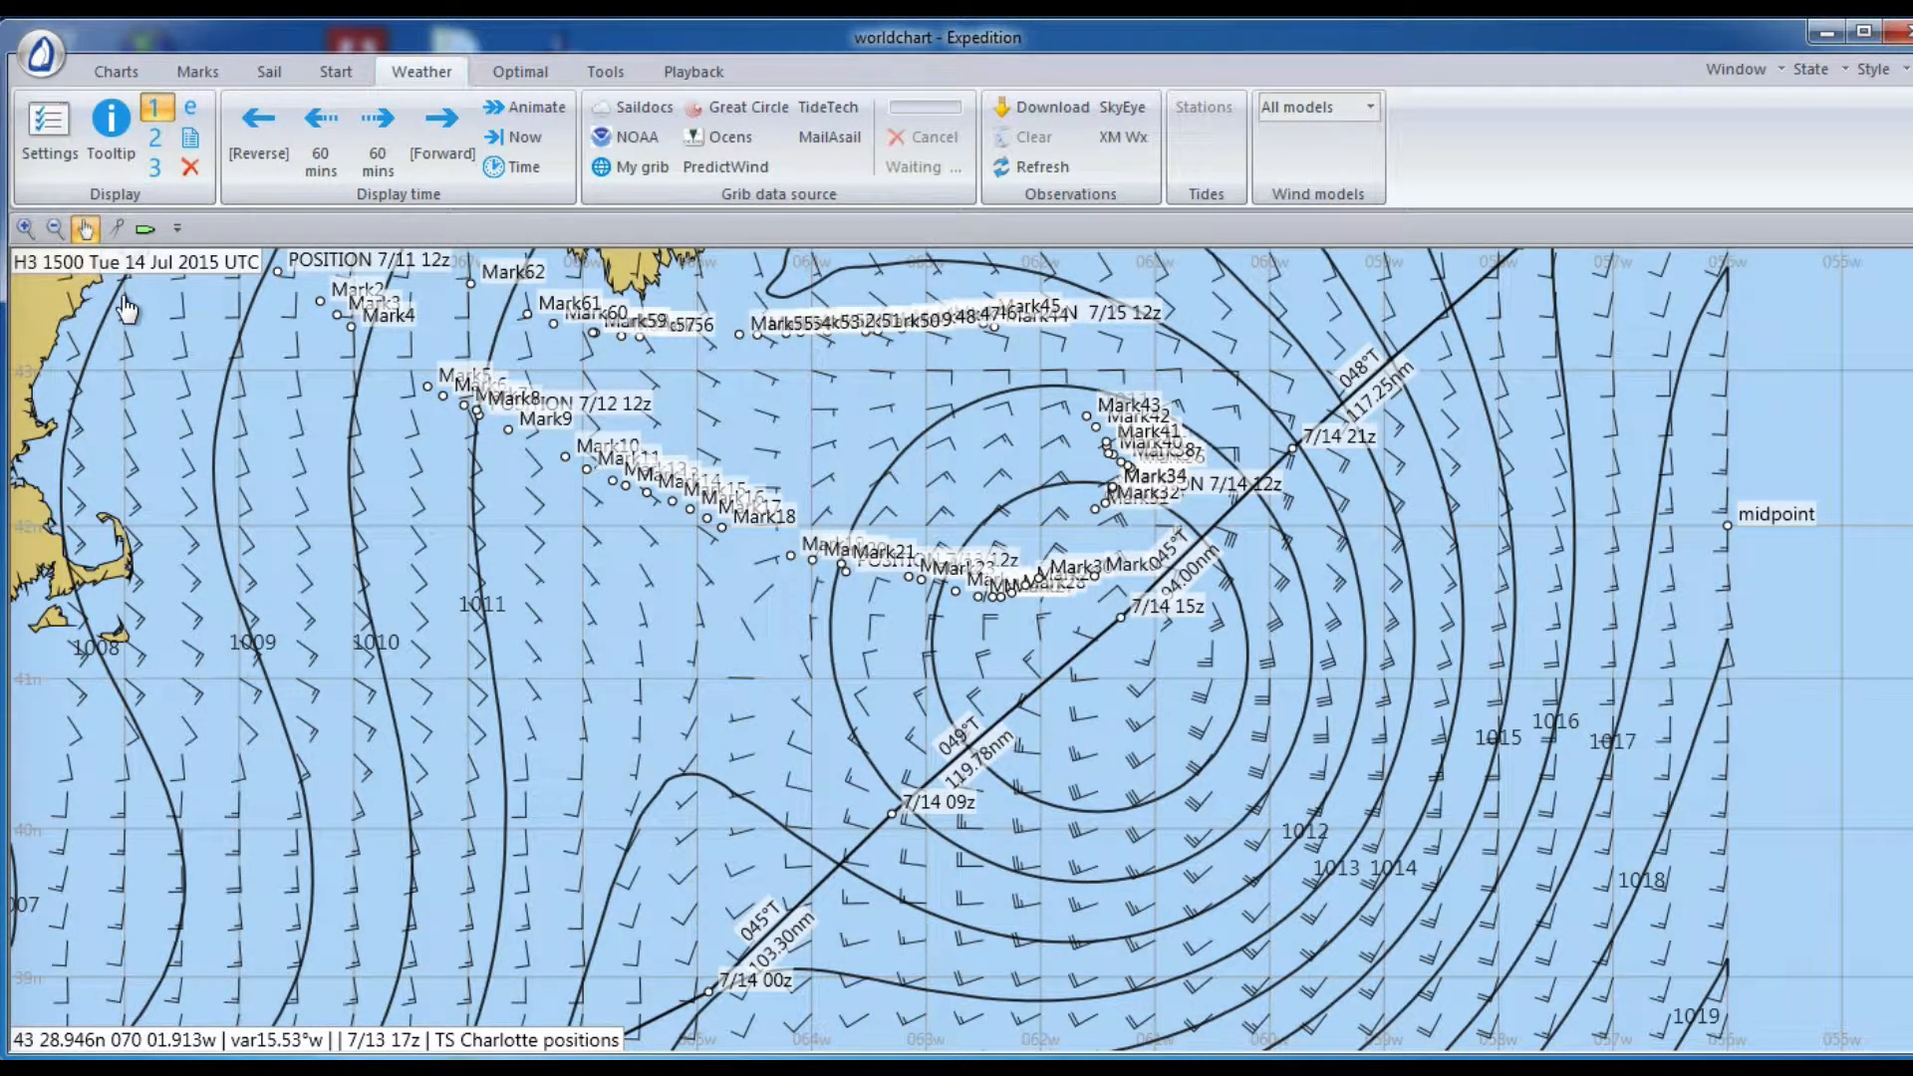
# Step: Turn on the weather tooltip for reading pressure and wind around the 7/14 15z storm position
pyautogui.moveTo(1134, 628)
pyautogui.click(95, 127)
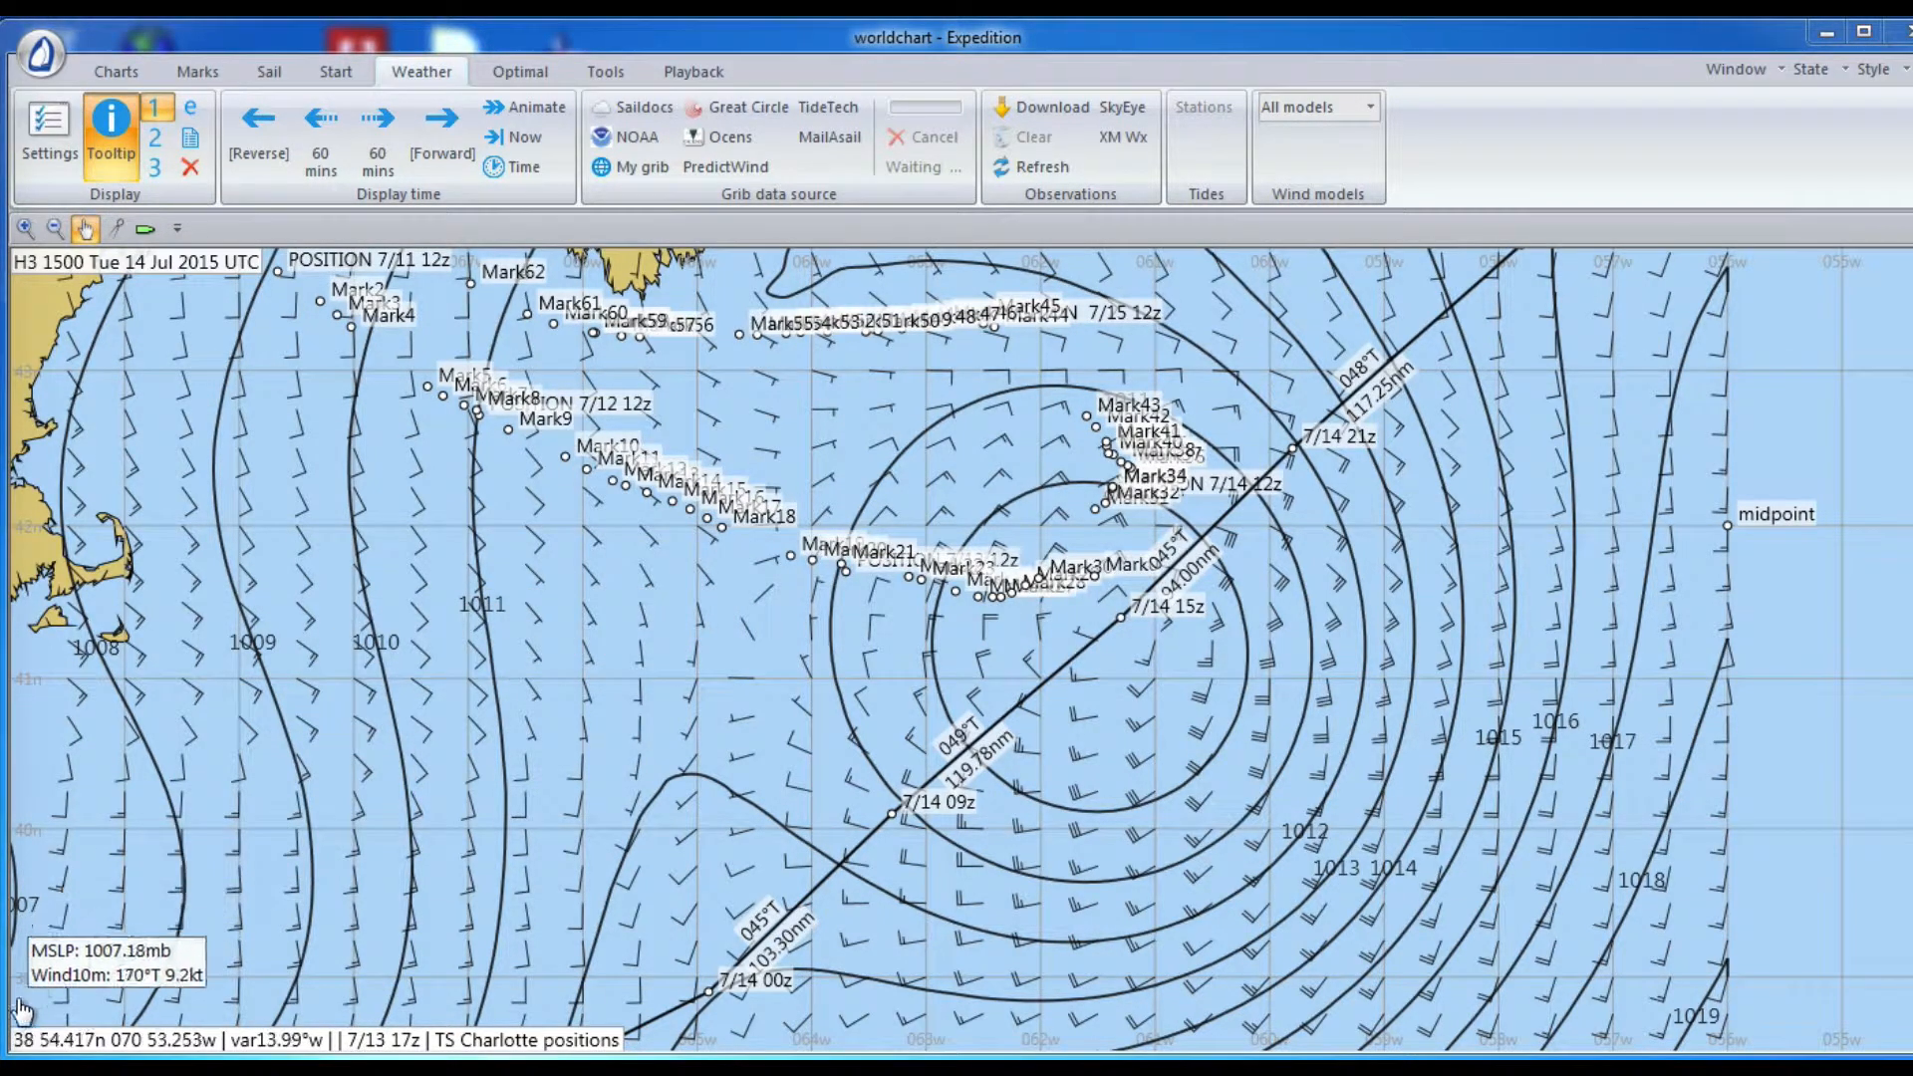
# Step: Switch to the PDF, compare page 11's GFS 0.25º and NDFD 0.12º wind profiles, and return to the Expedition chart
pyautogui.click(14, 1037)
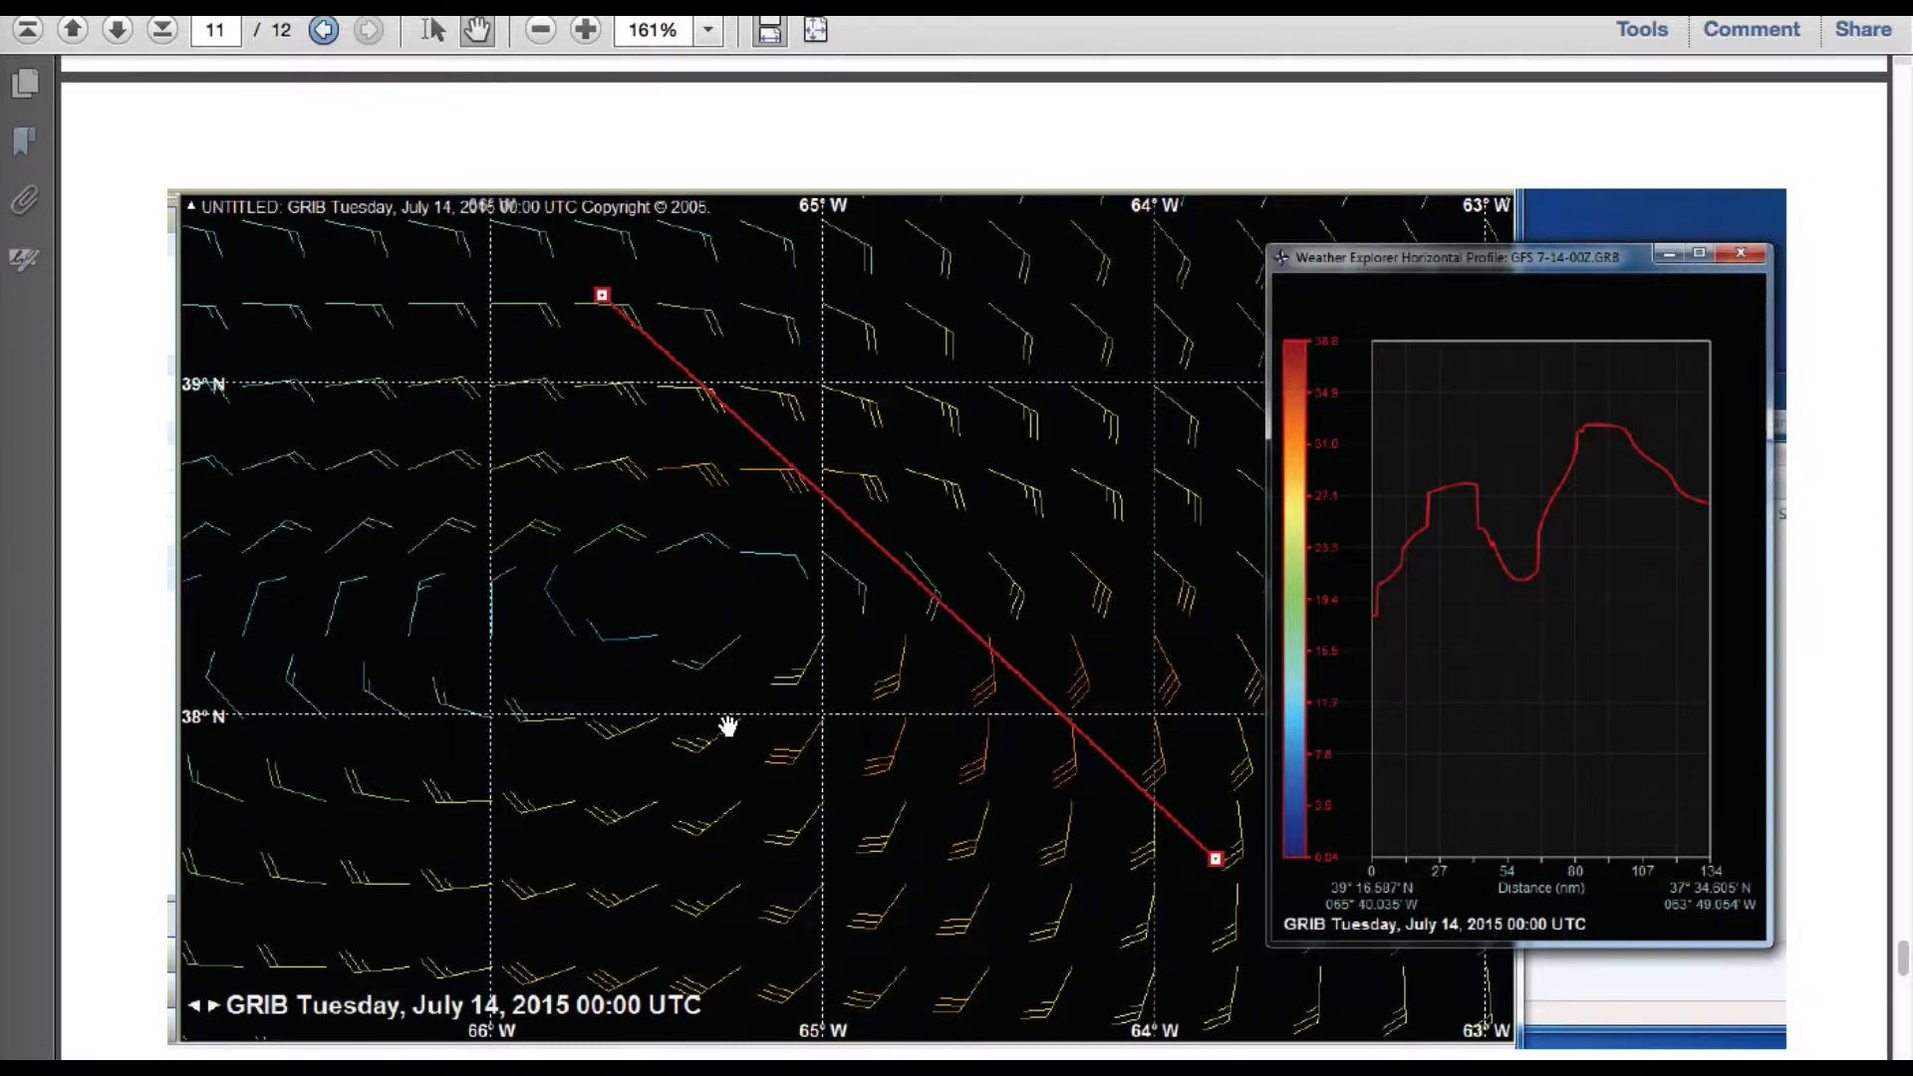
pyautogui.scroll(-1, 728, 725)
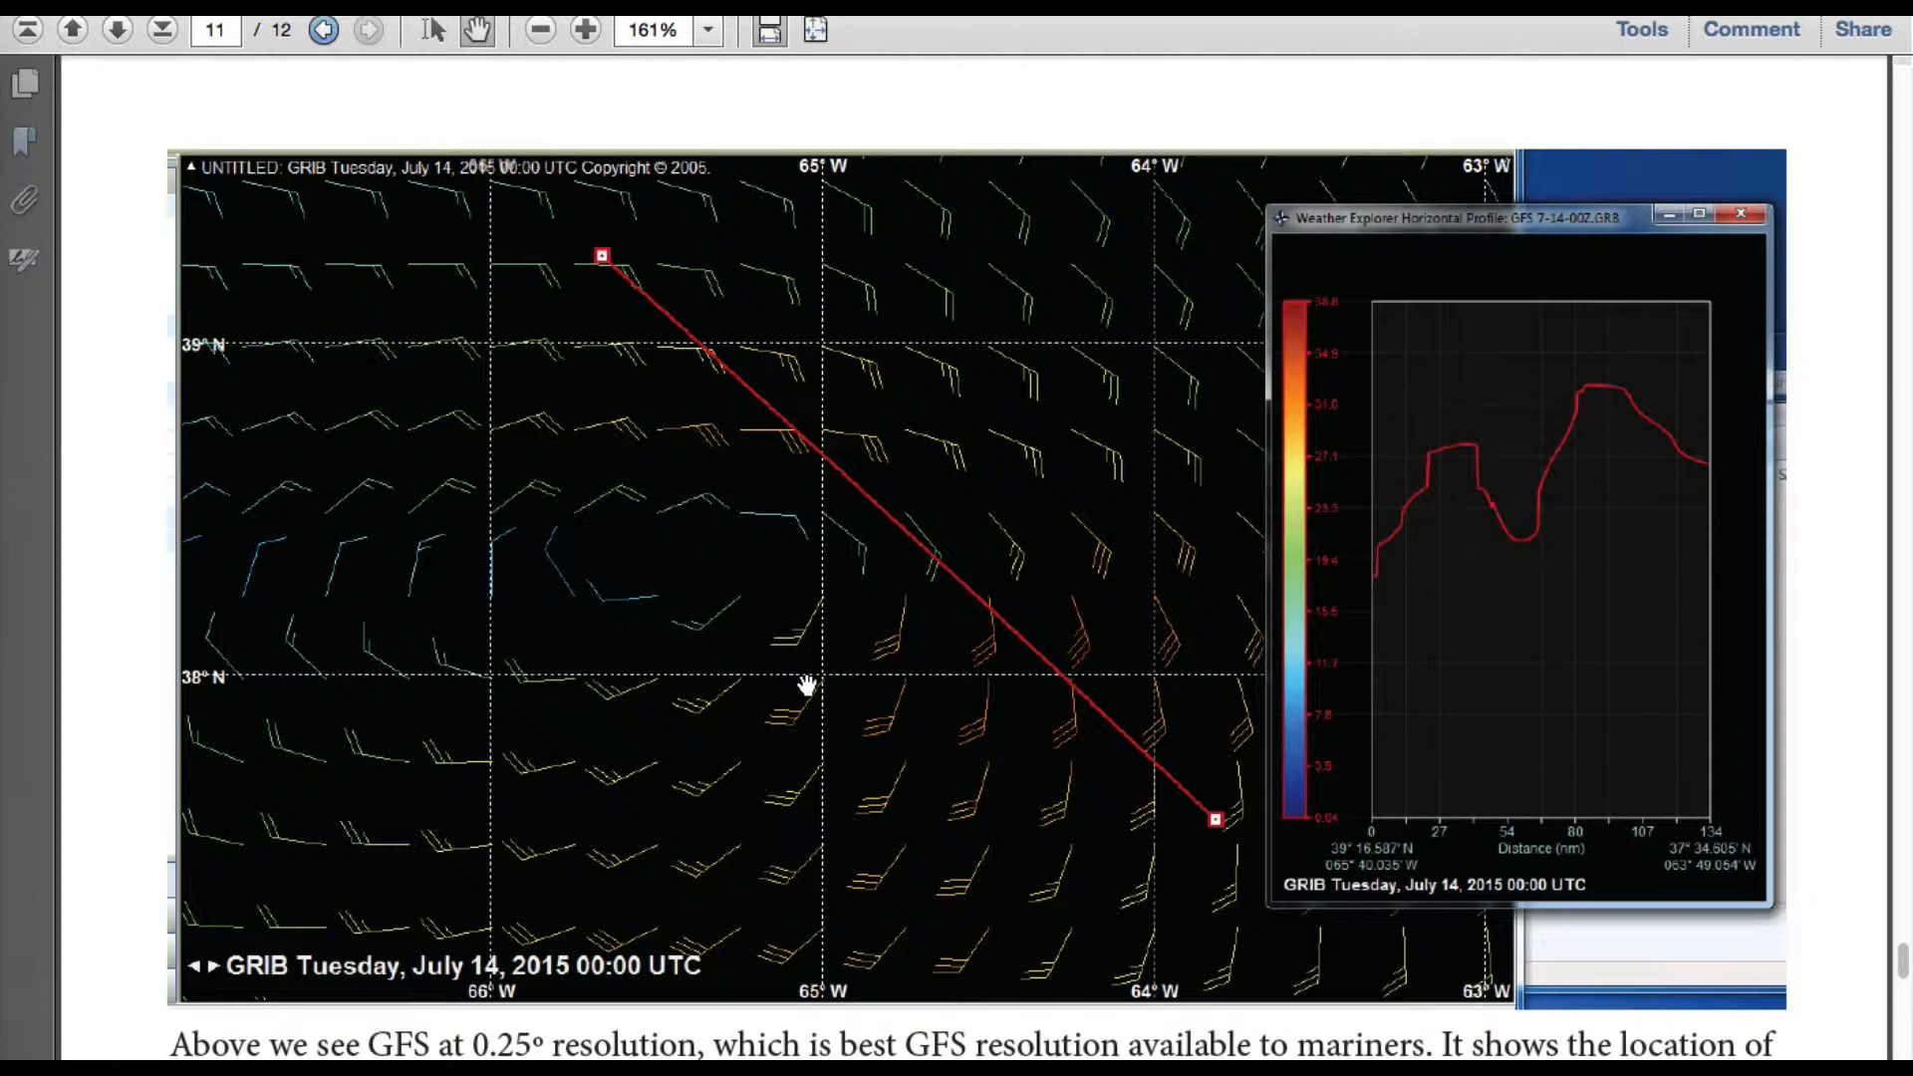
pyautogui.scroll(-6, 807, 686)
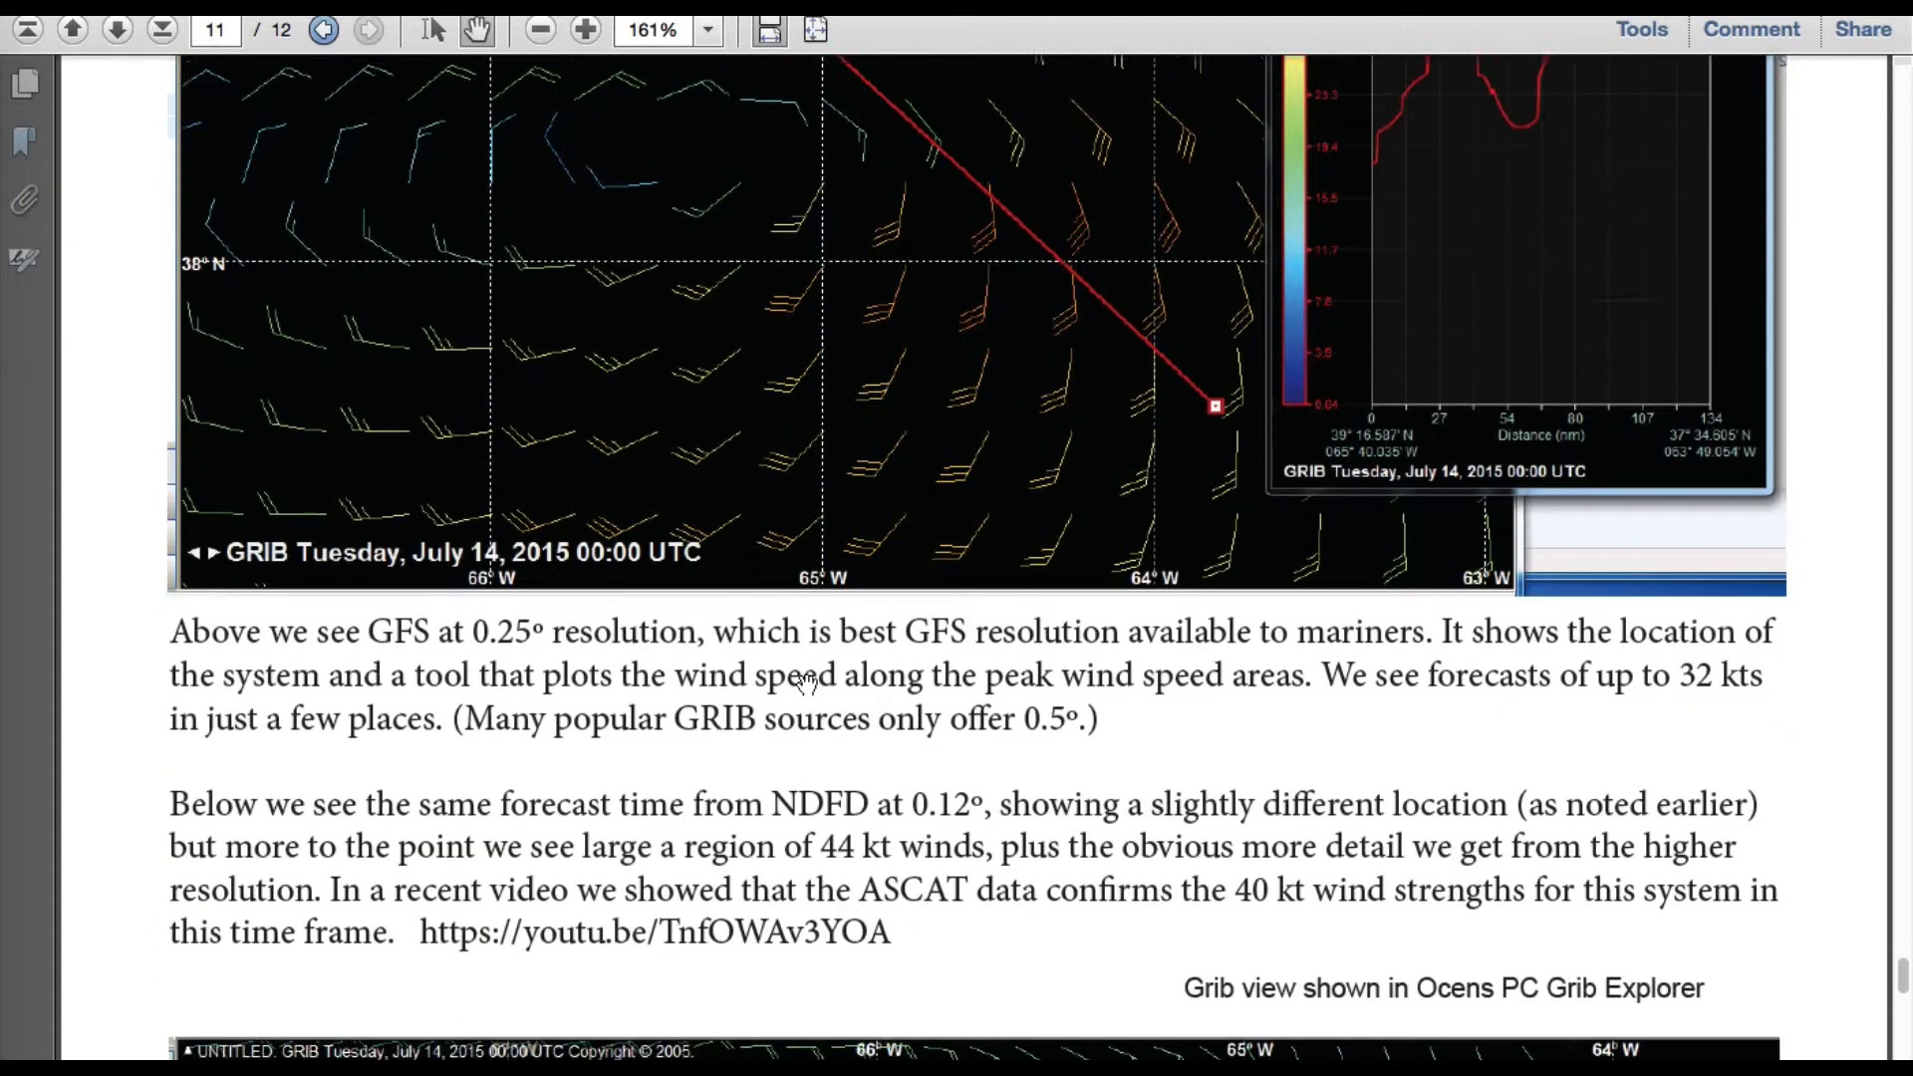
pyautogui.scroll(-5, 807, 688)
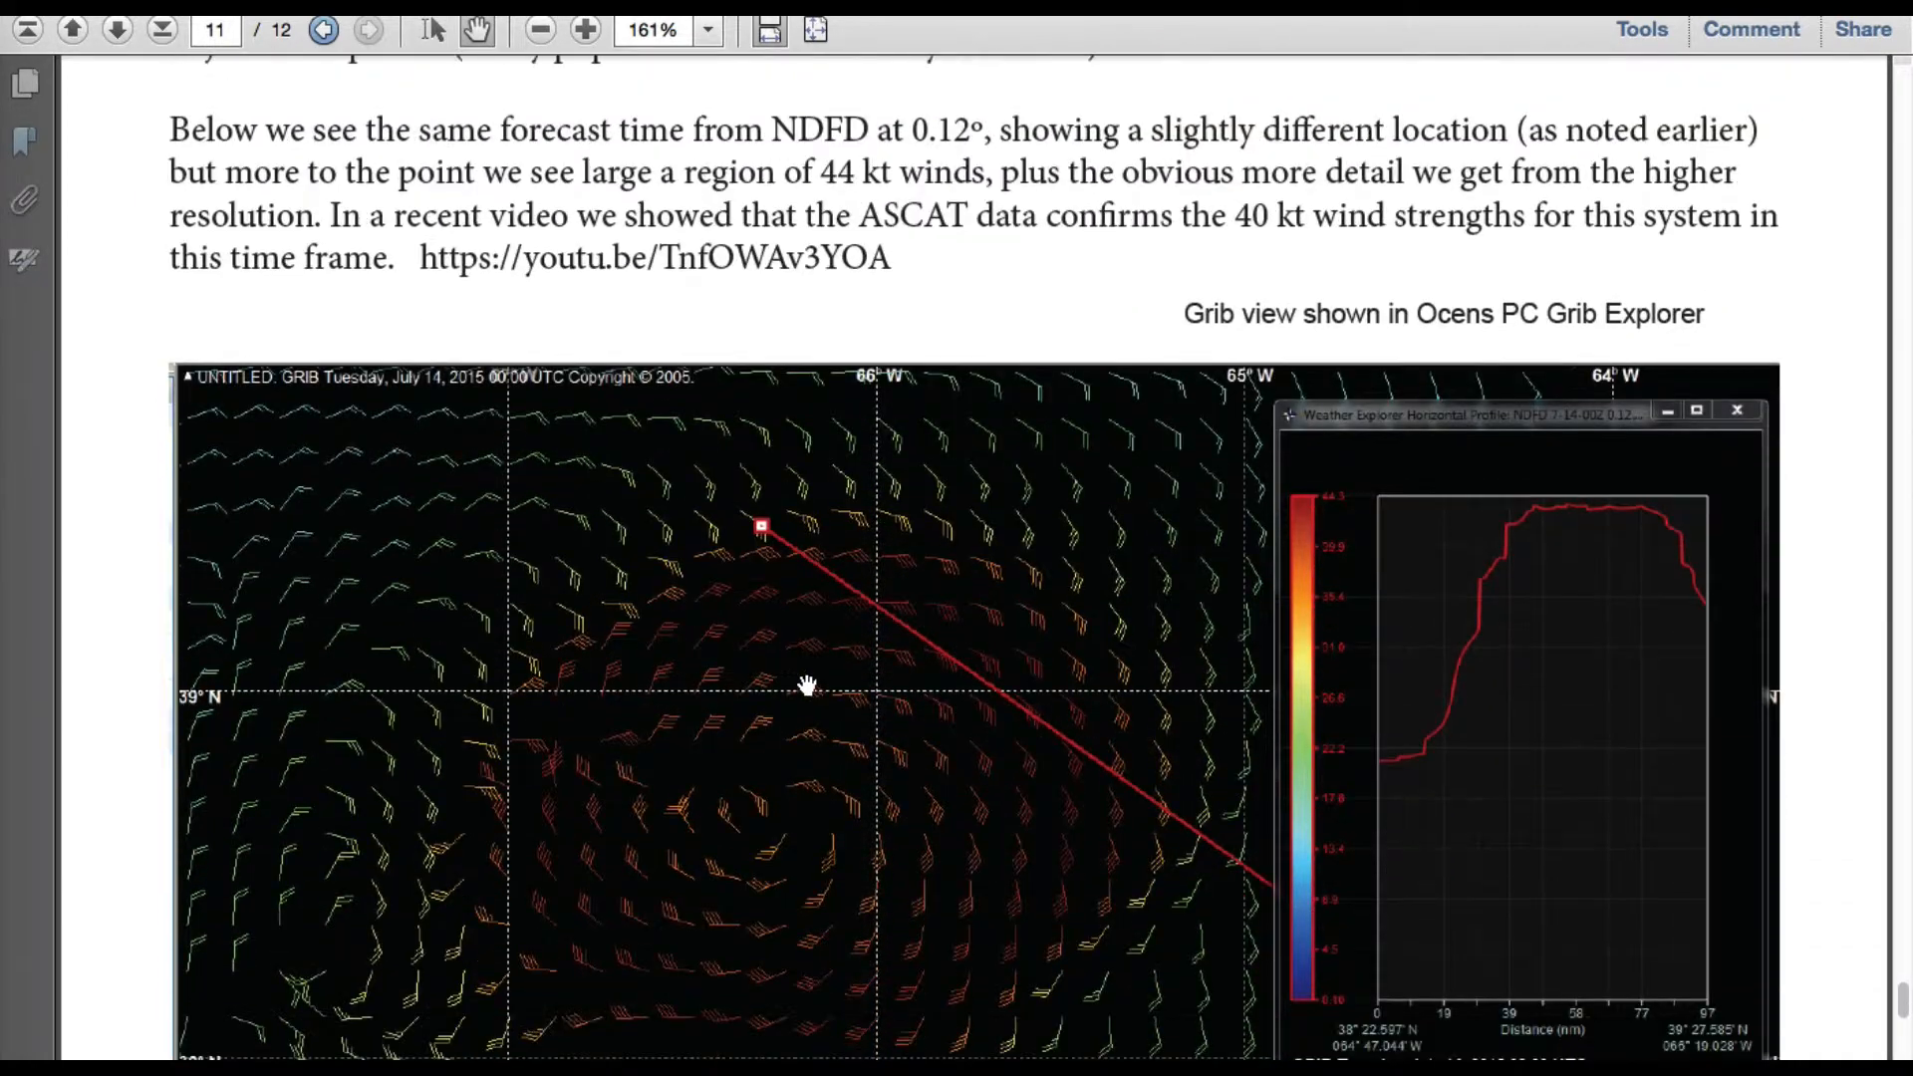
pyautogui.scroll(7, 807, 683)
pyautogui.scroll(3, 807, 686)
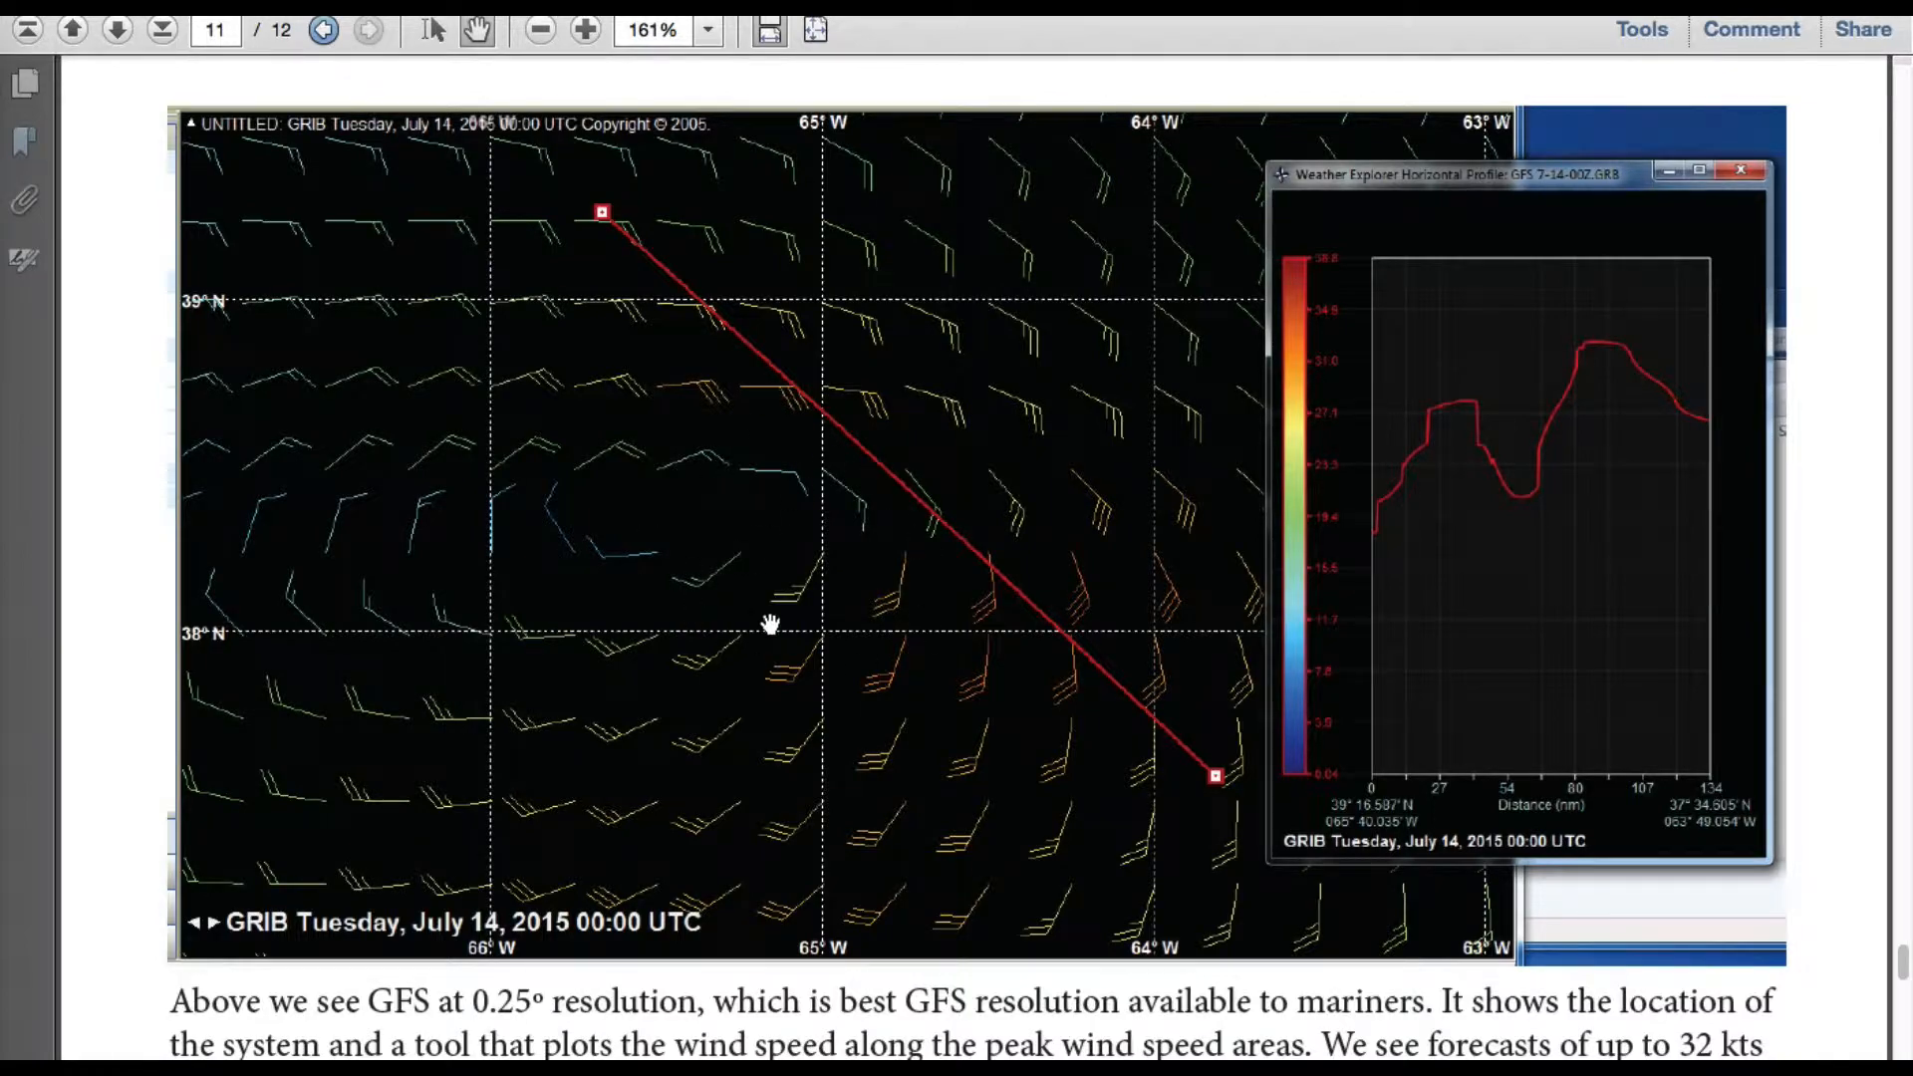
pyautogui.scroll(-10, 845, 855)
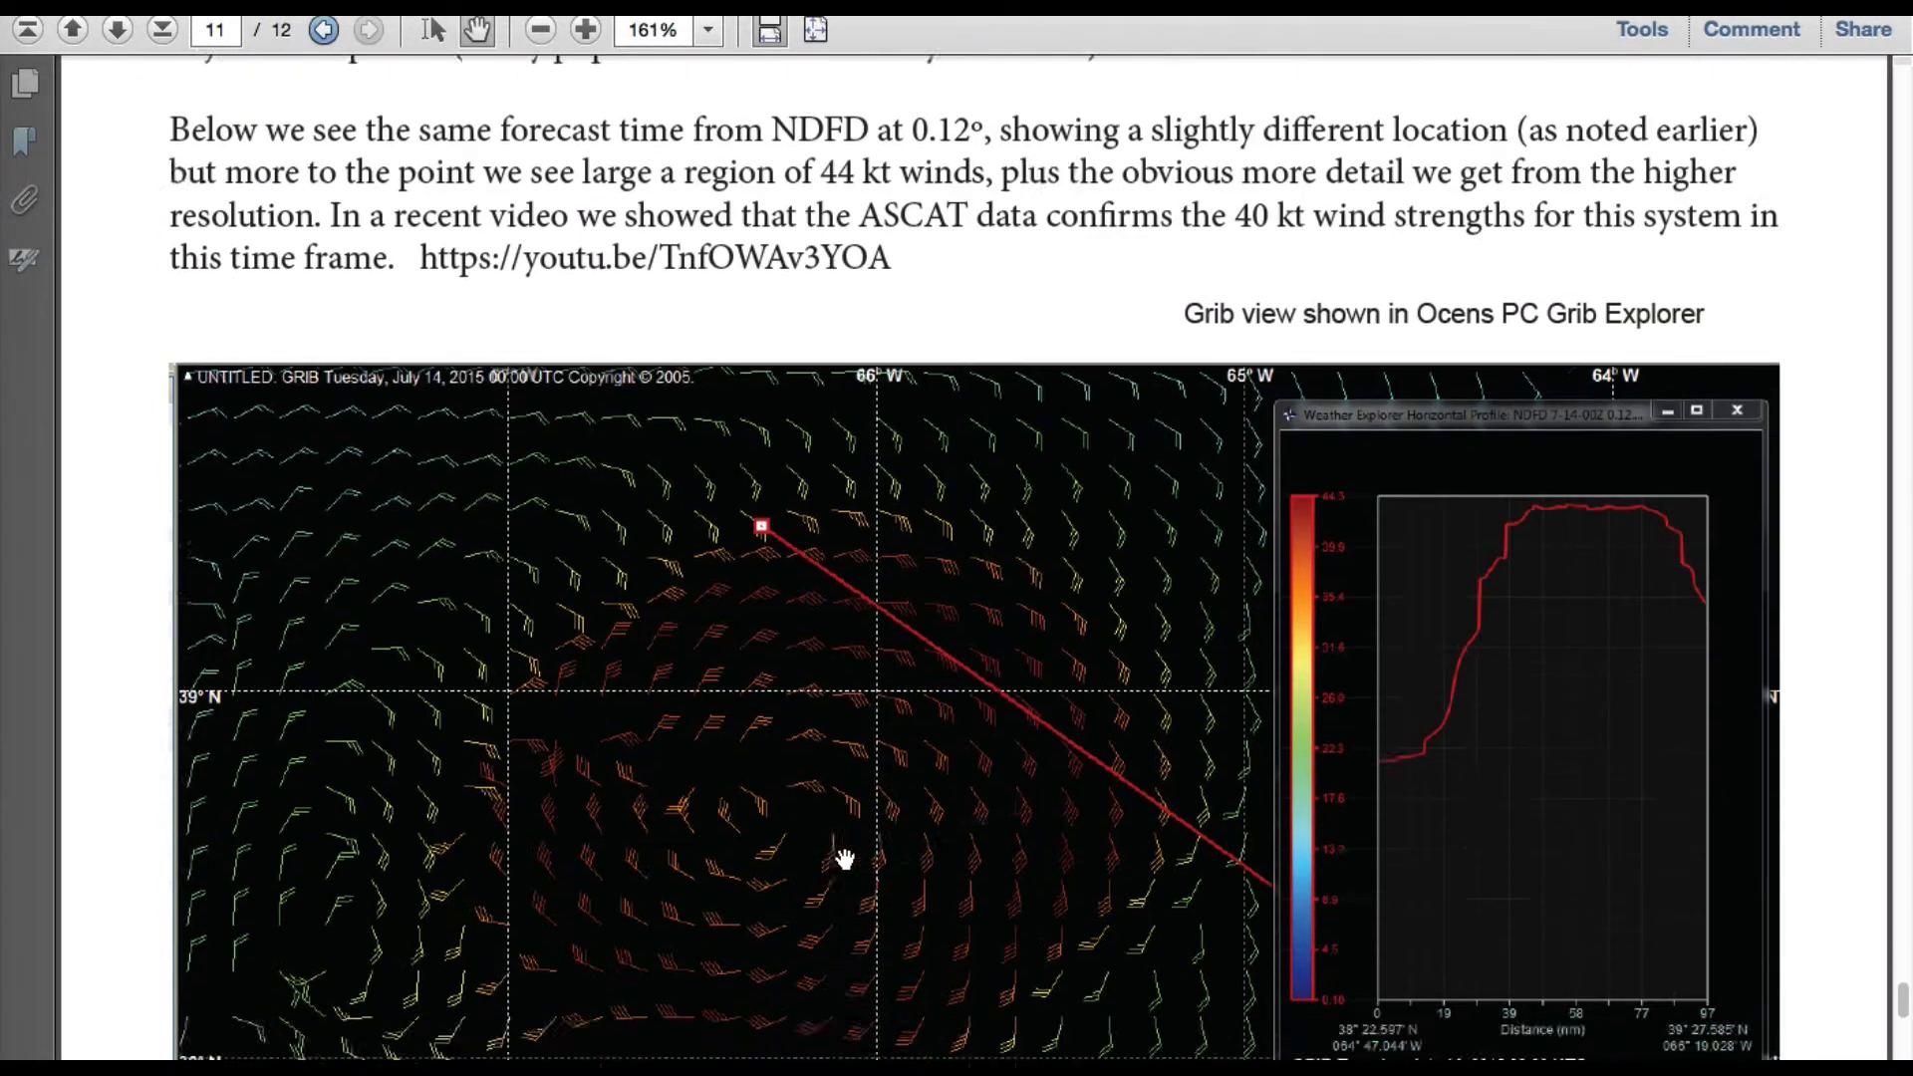
pyautogui.scroll(-2, 845, 859)
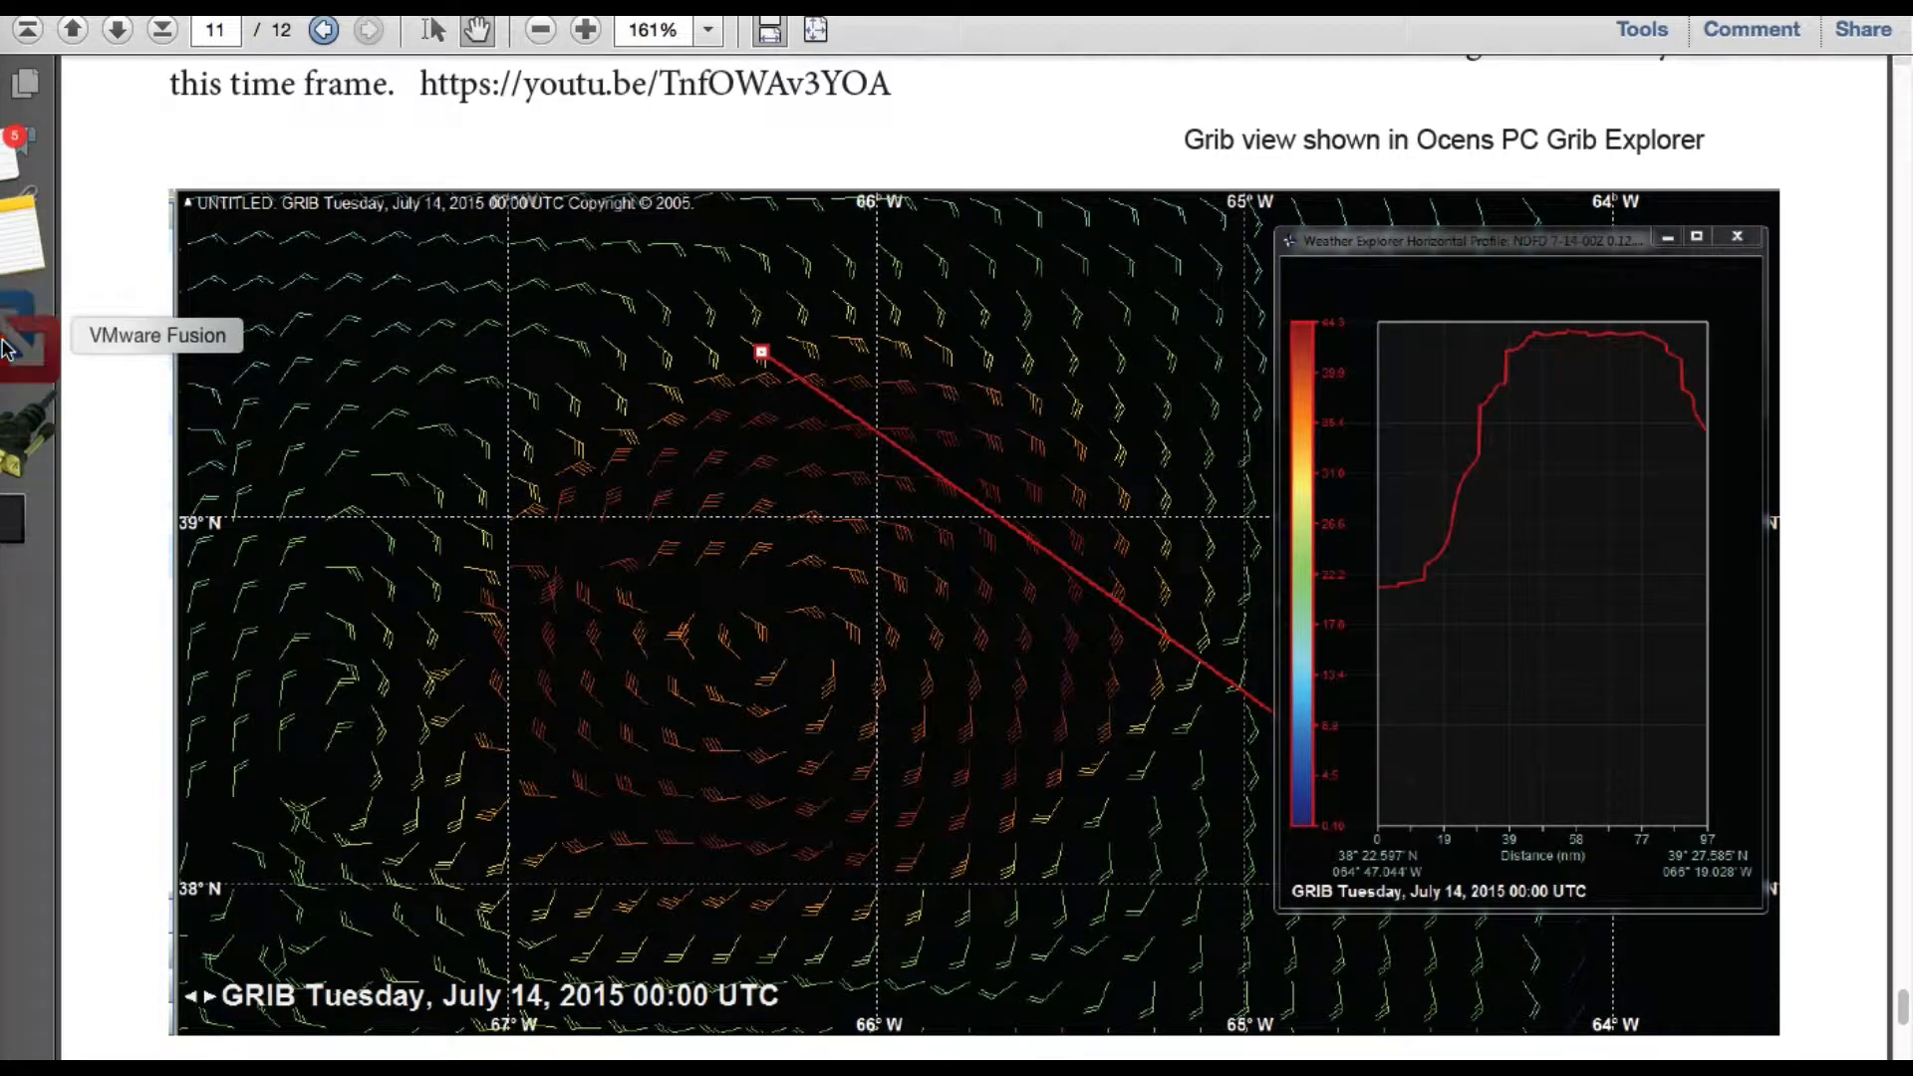
pyautogui.click(12, 343)
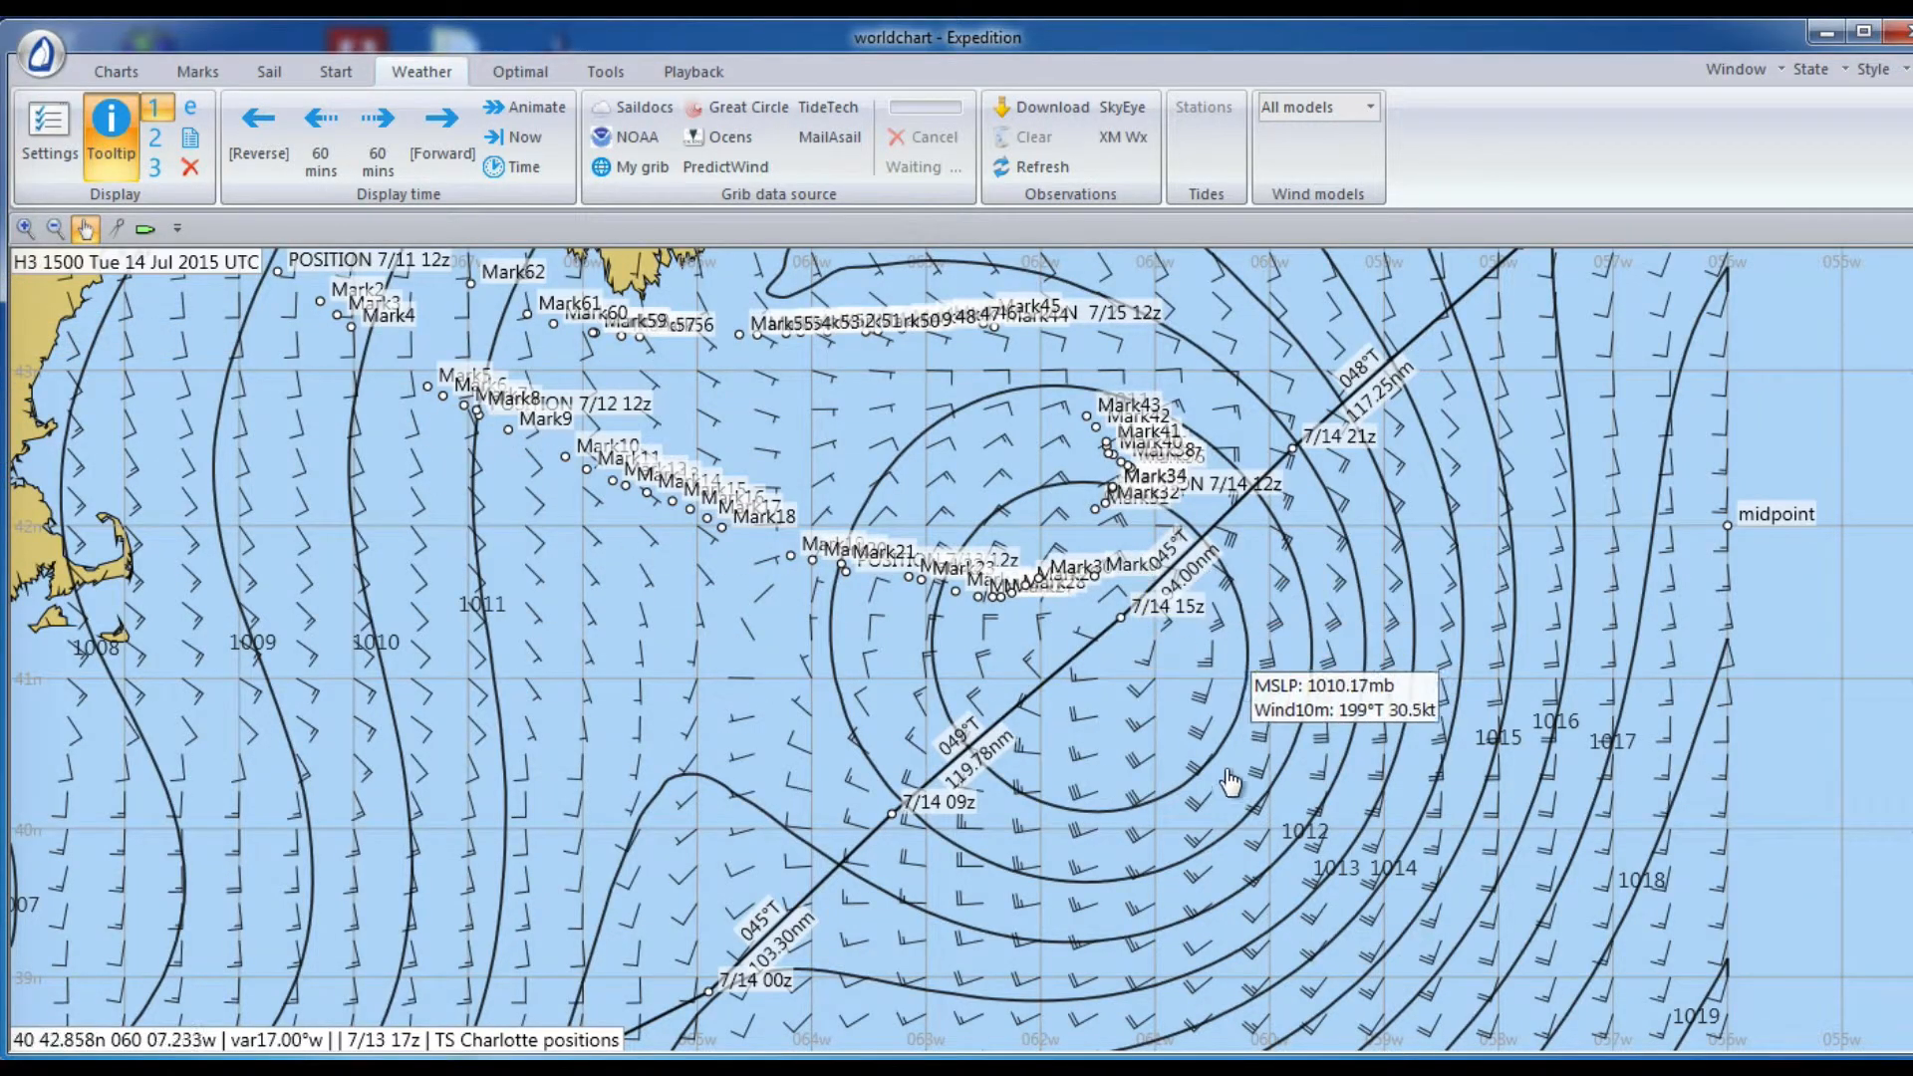